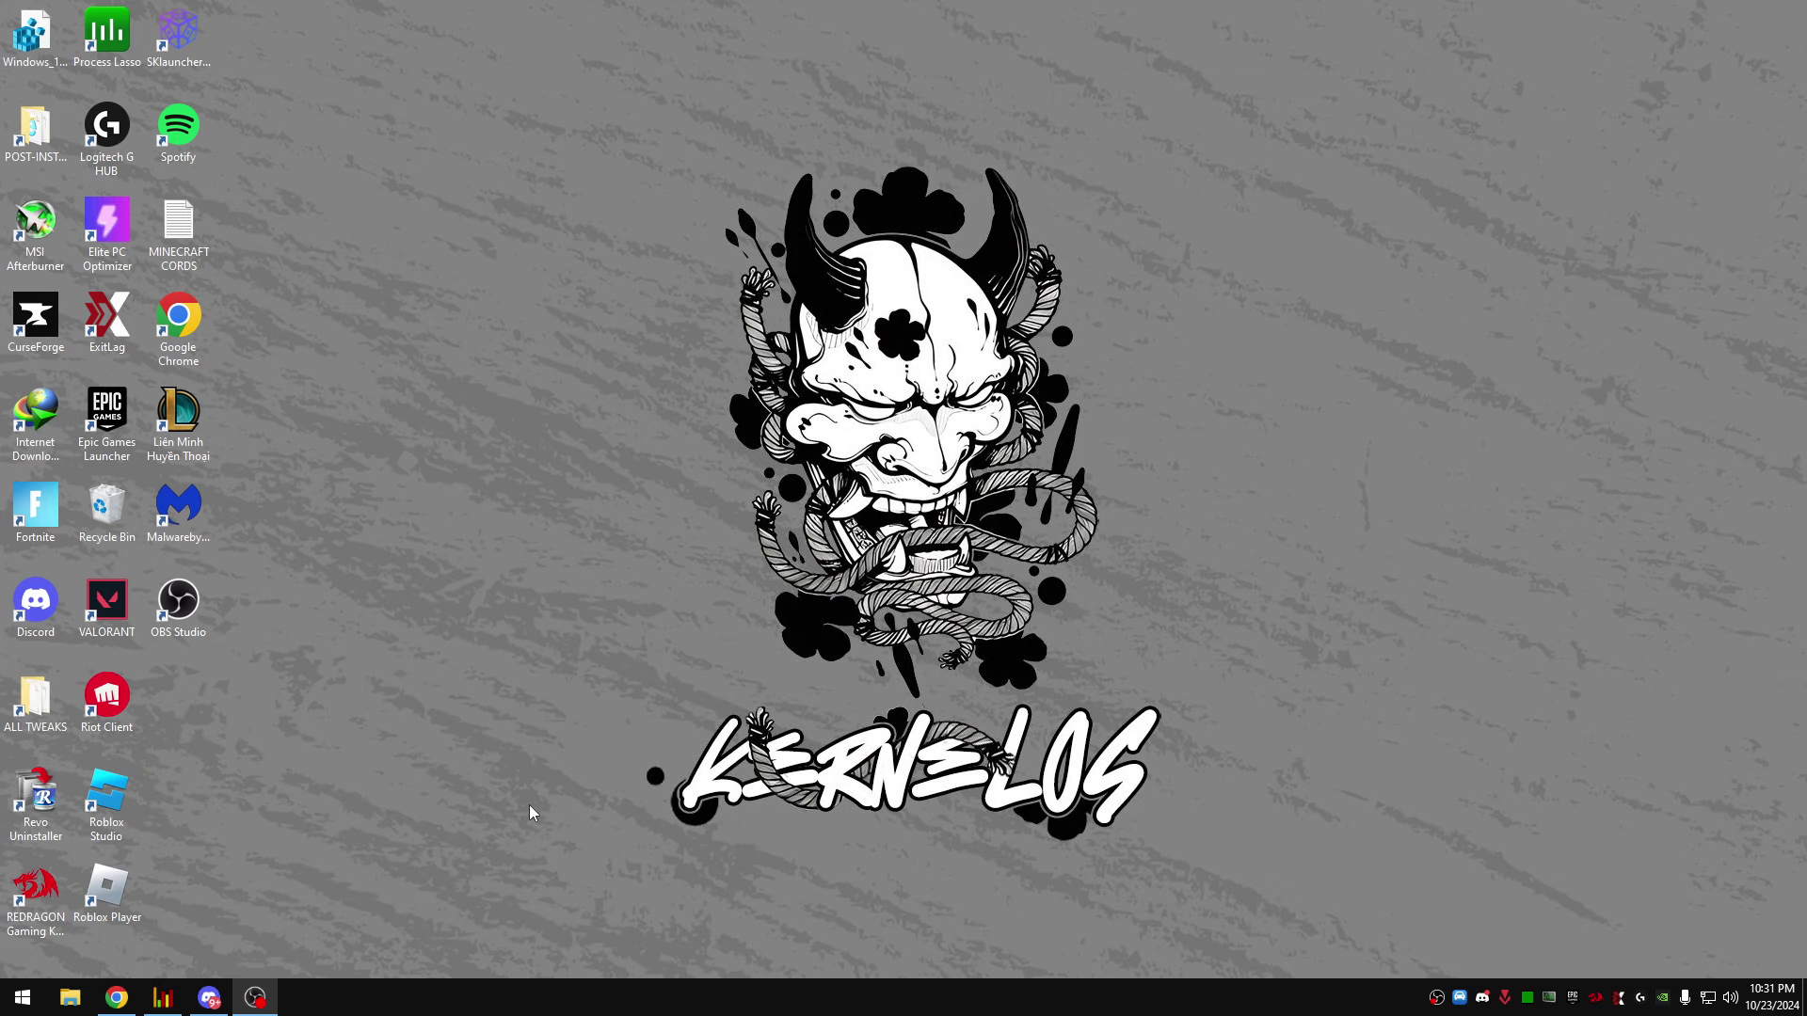
Open the Roblox Player shortcut's file location to show its installed version folder.
{"action": "right_click", "coordinate": [118, 895]}
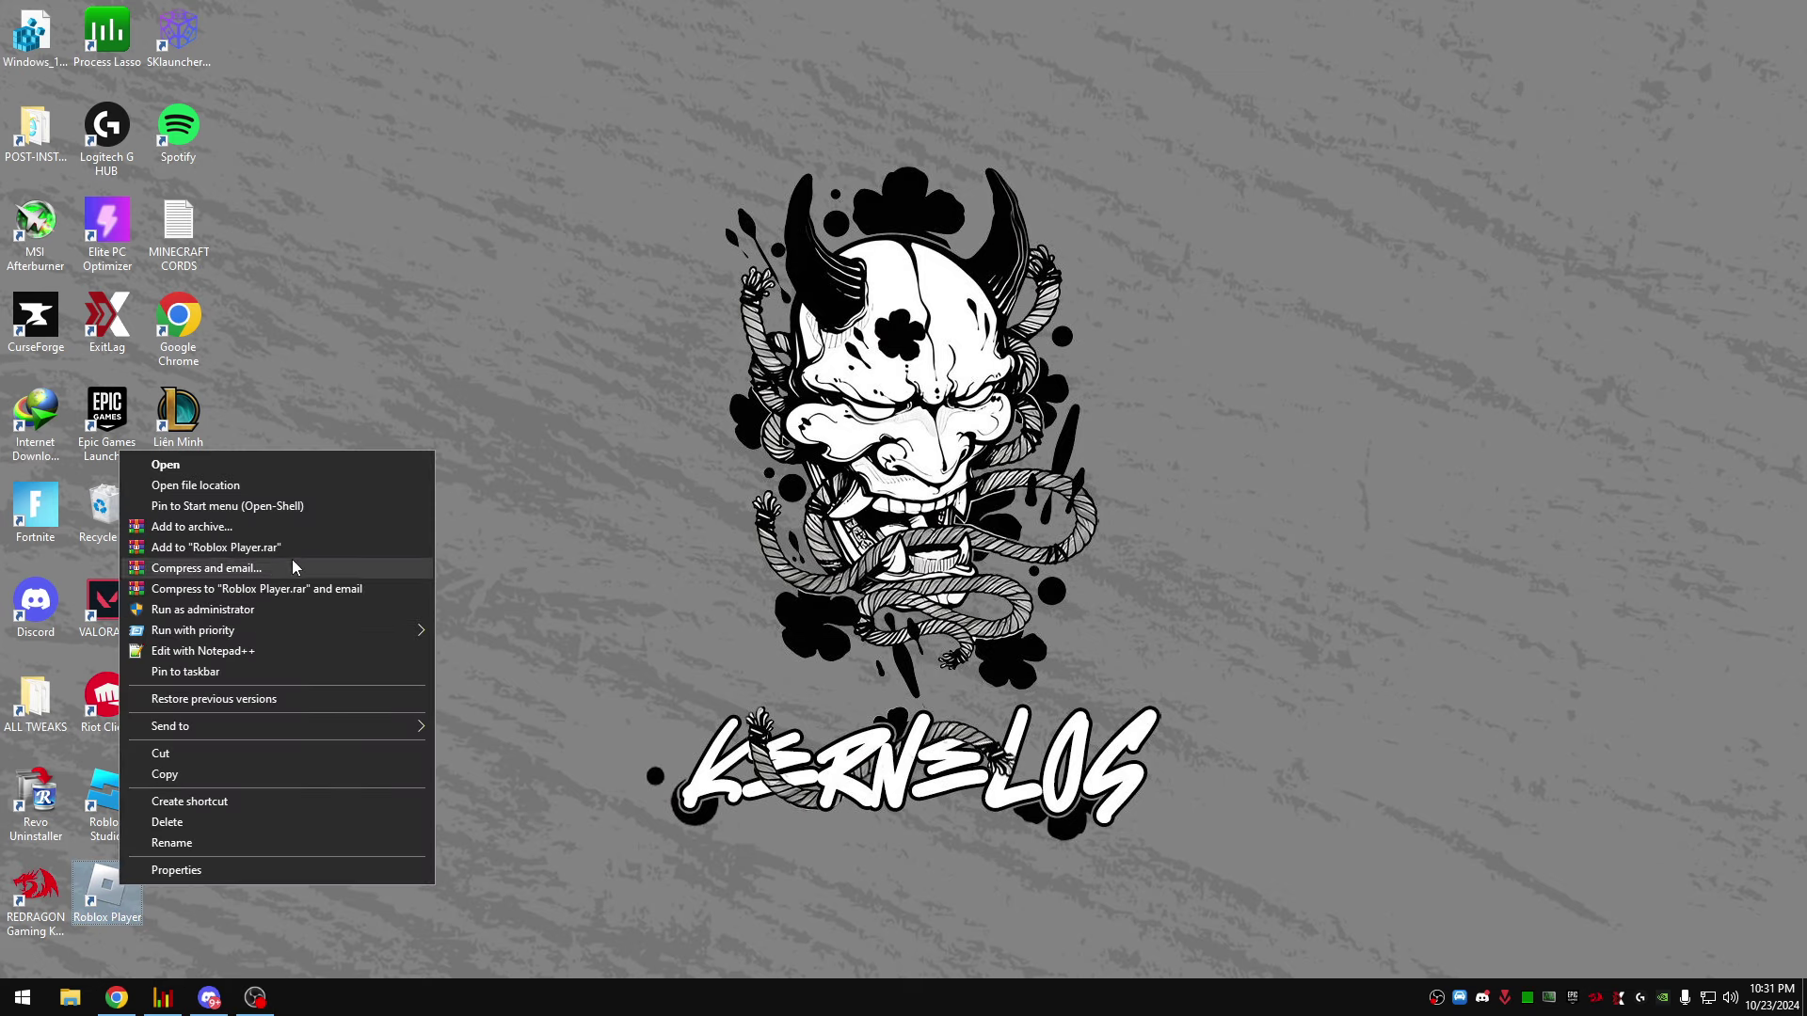
{"action": "left_click", "coordinate": [229, 489]}
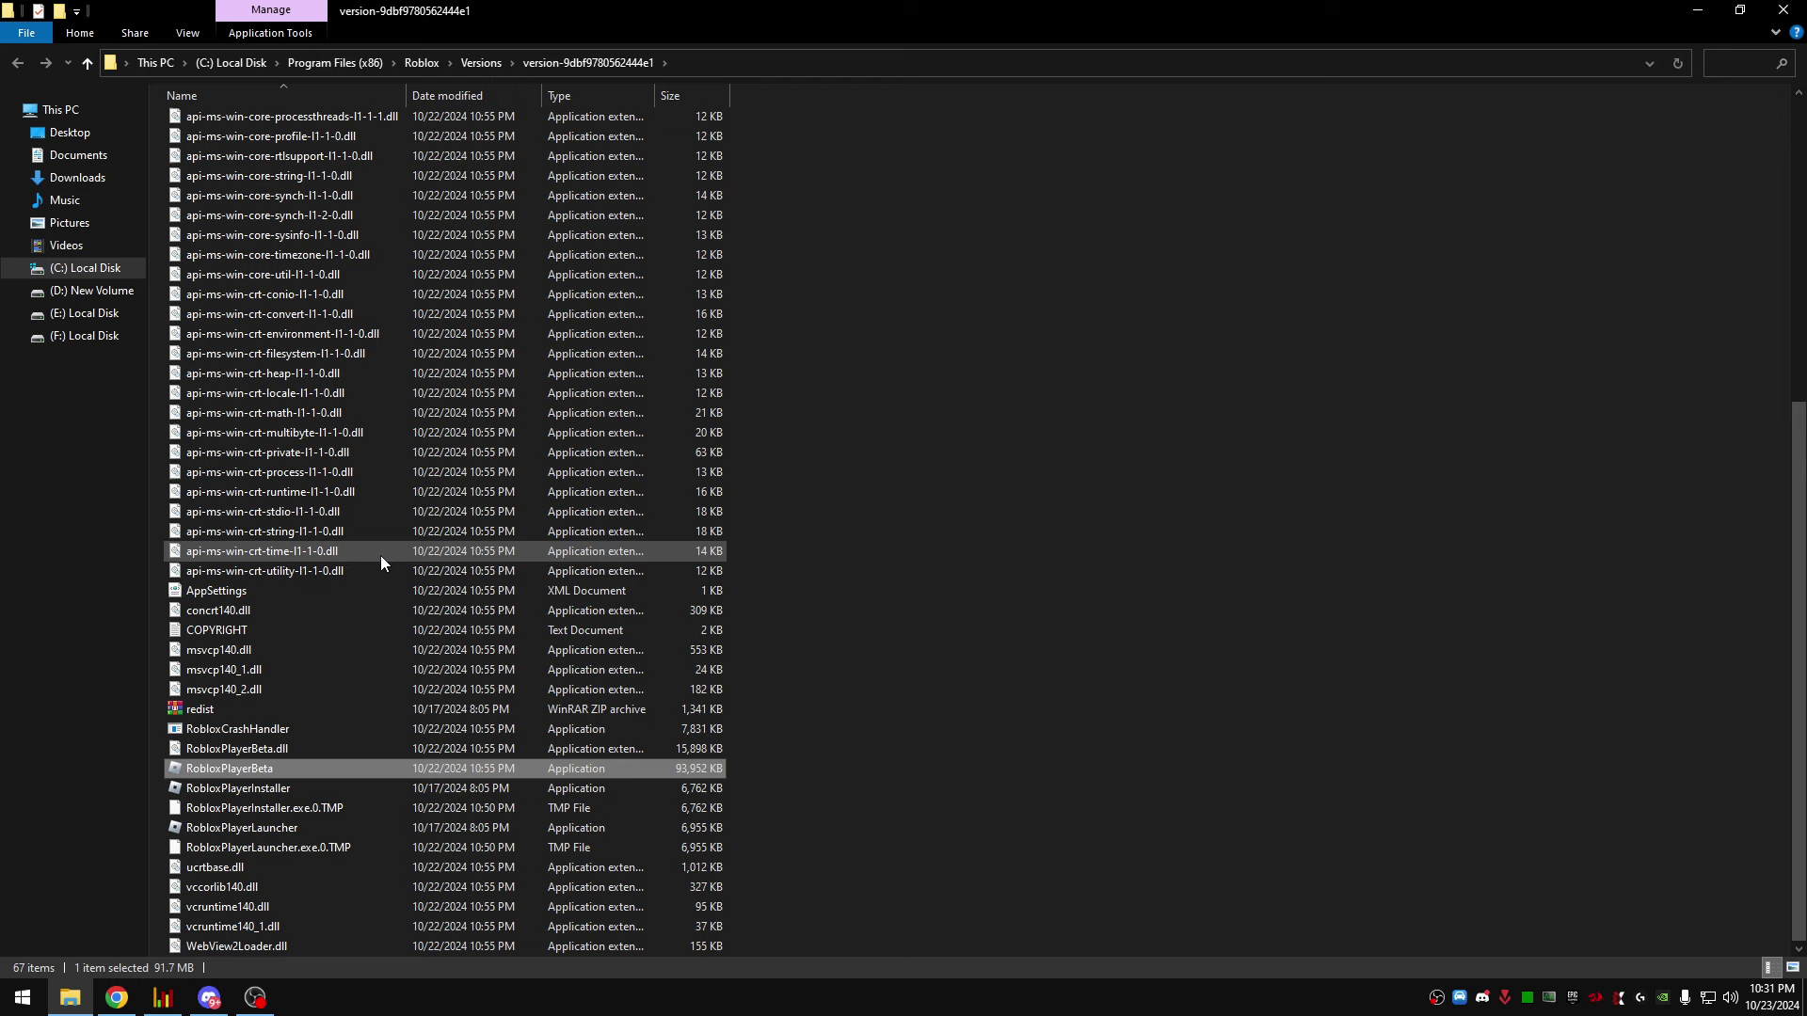
{"action": "scroll", "coordinate": [424, 565], "scroll_direction": "up", "scroll_amount": 1}
{"action": "scroll", "coordinate": [527, 578], "scroll_direction": "up", "scroll_amount": 5}
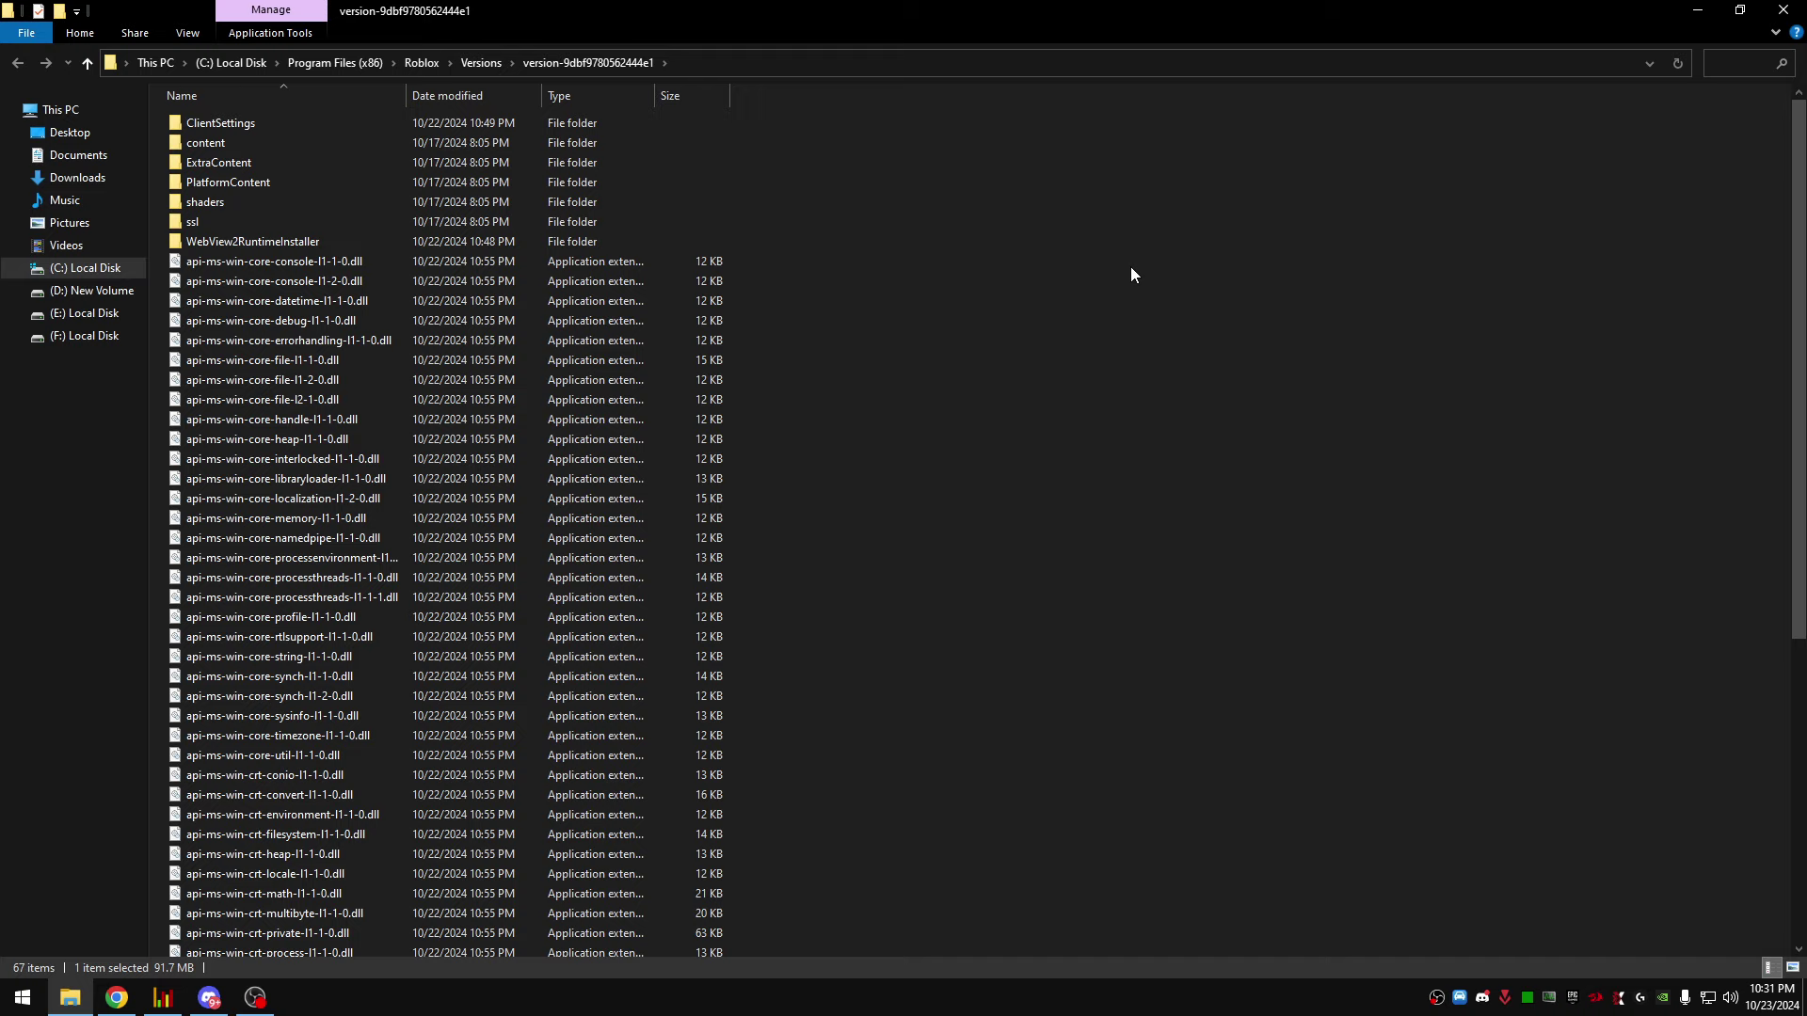
Open ClientAppSettings.json from the ClientSettings folder in Notepad++.
{"action": "left_click", "coordinate": [385, 124]}
{"action": "double_click", "coordinate": [384, 124]}
{"action": "double_click", "coordinate": [305, 119]}
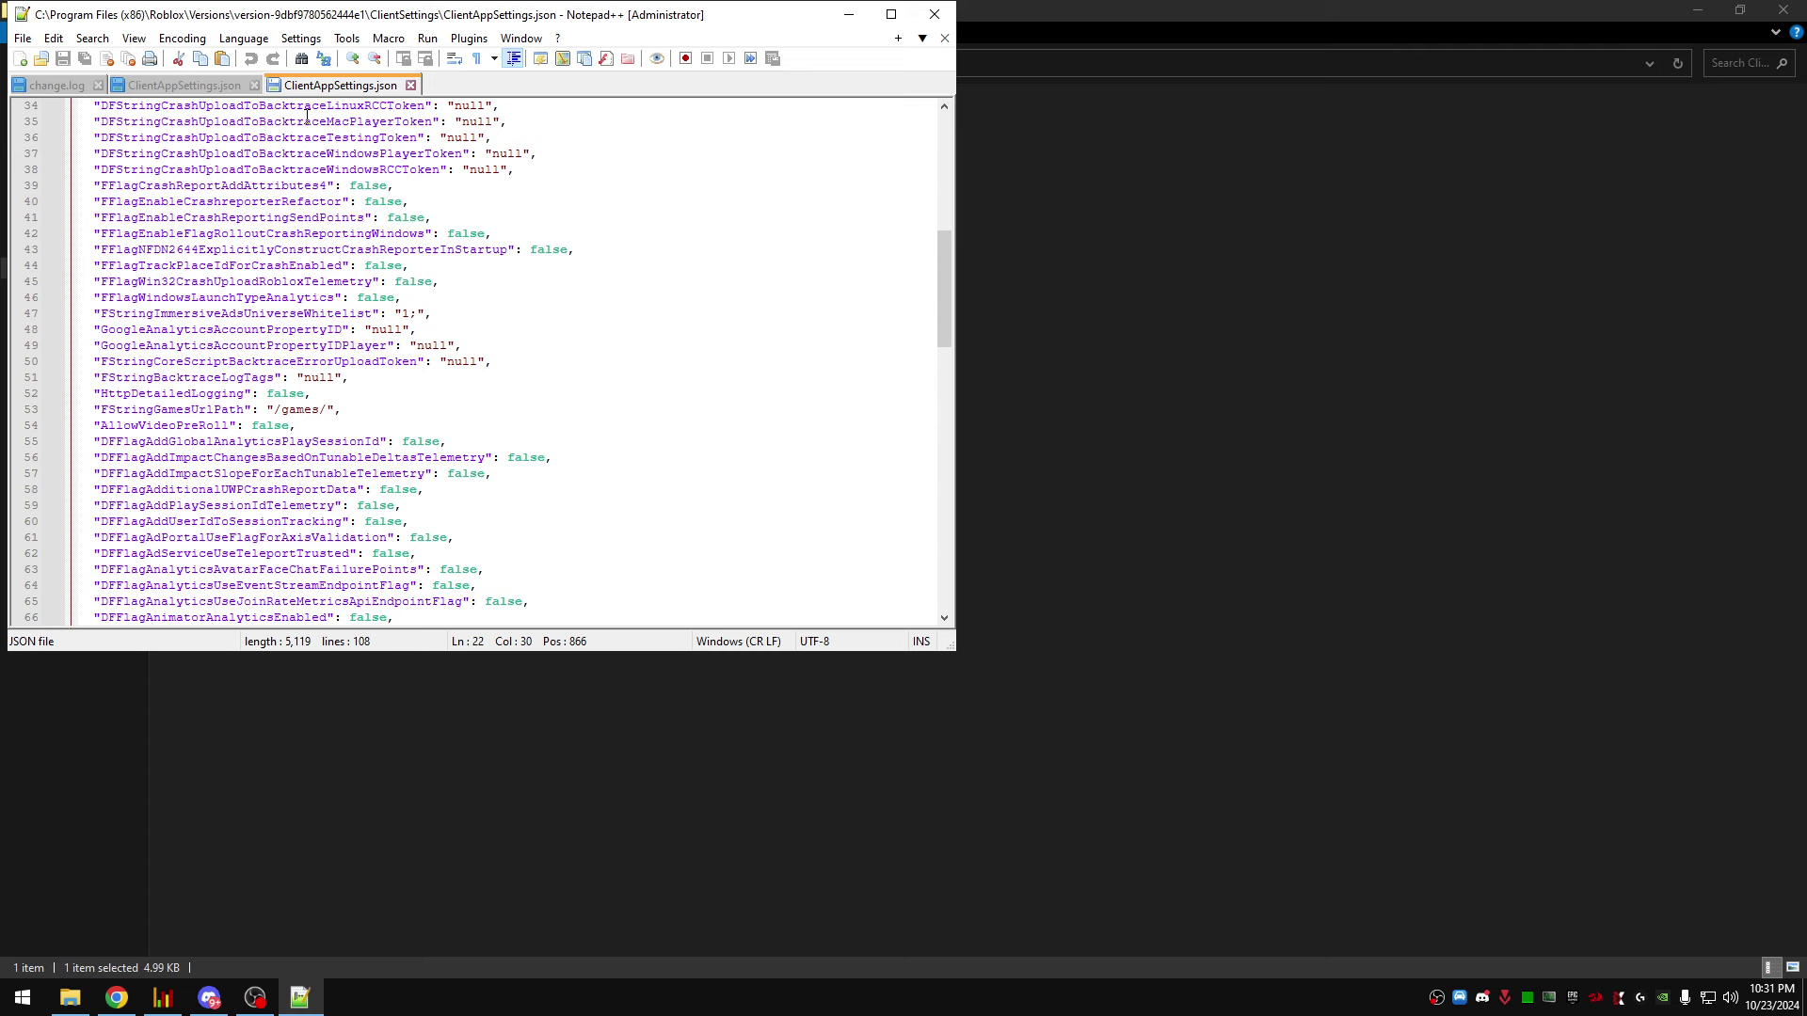
{"action": "left_click_drag", "start_coordinate": [944, 282], "coordinate": [992, 148]}
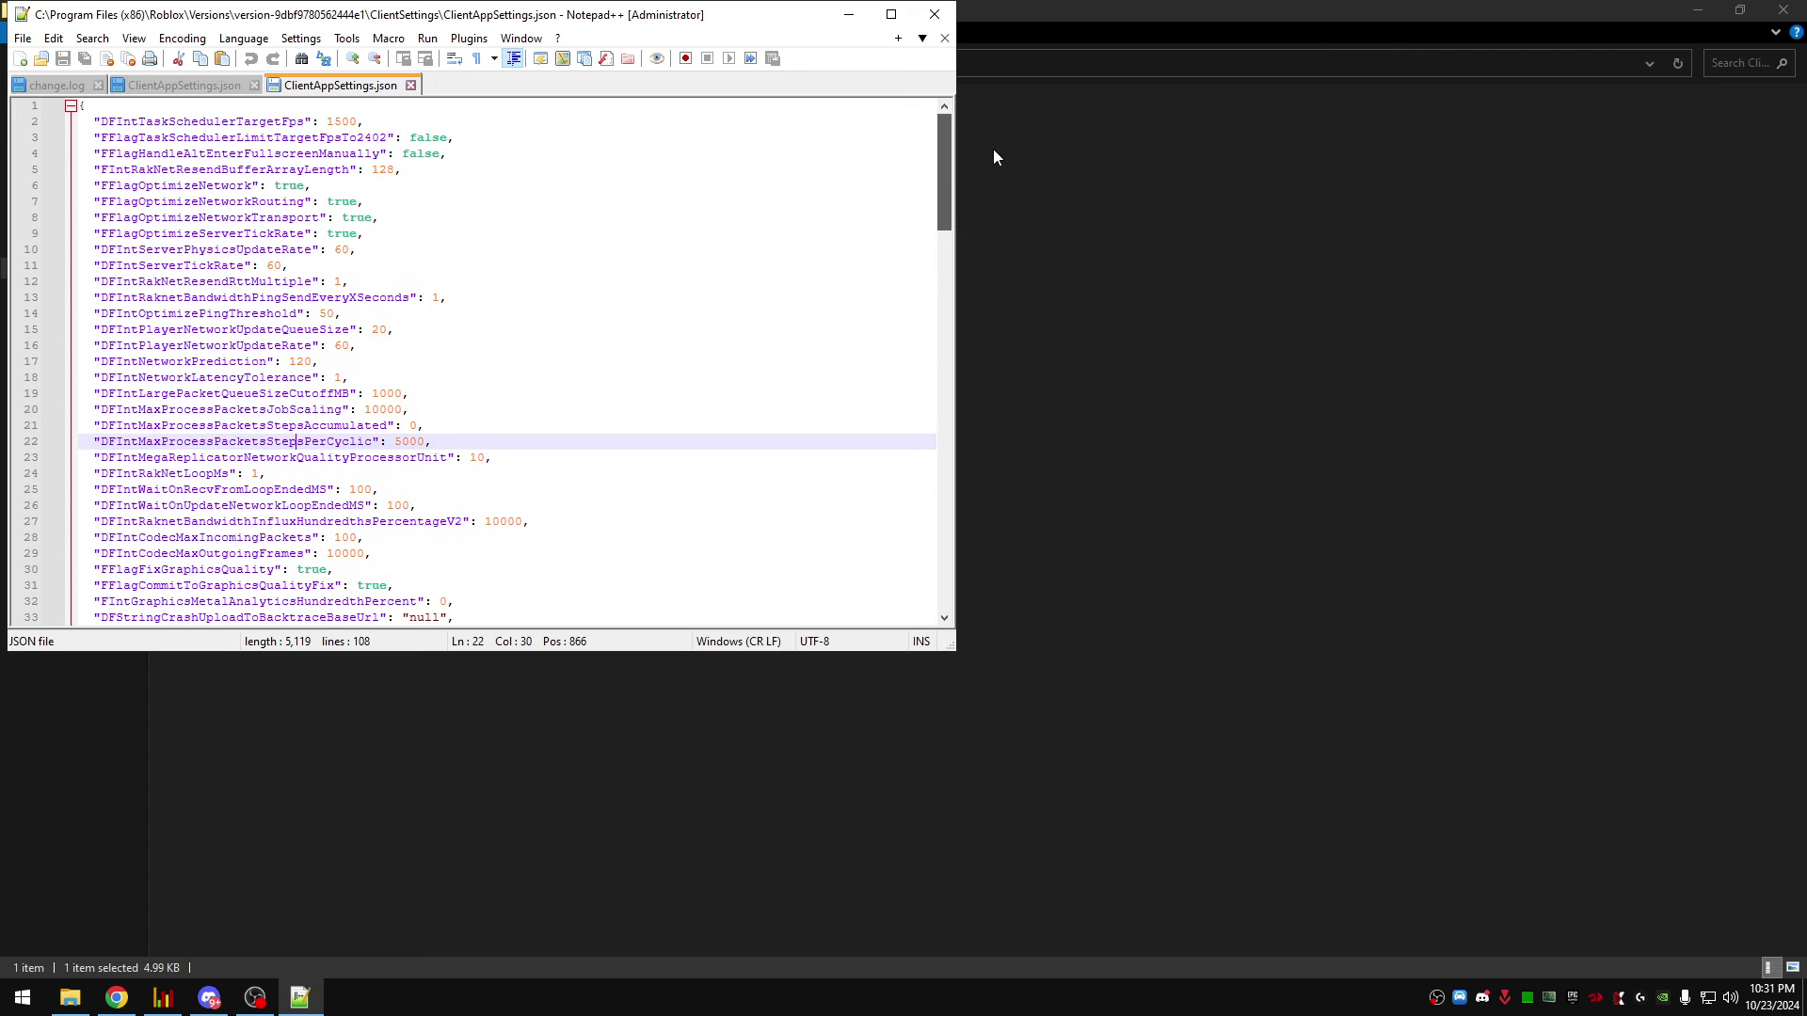
Select the target FPS flags near the top and the OptimizeNetwork flag name on line 6.
{"action": "double_click", "coordinate": [346, 122]}
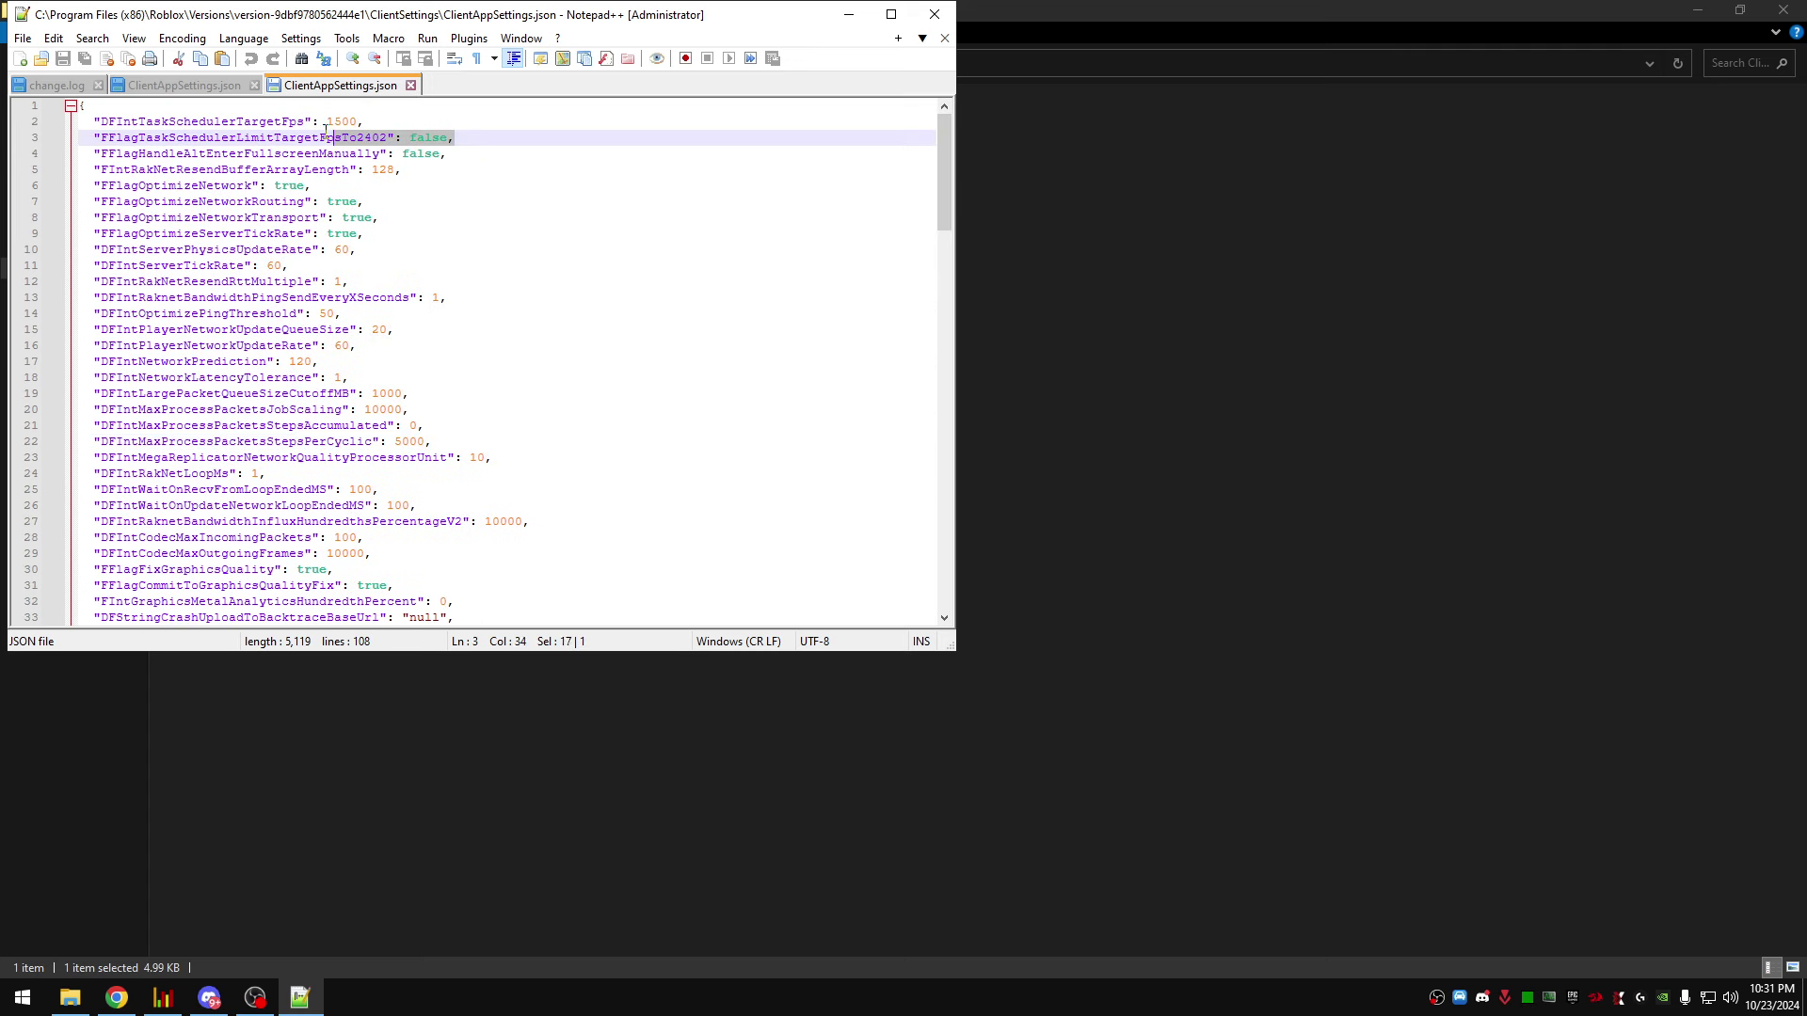
{"action": "left_click", "coordinate": [157, 126]}
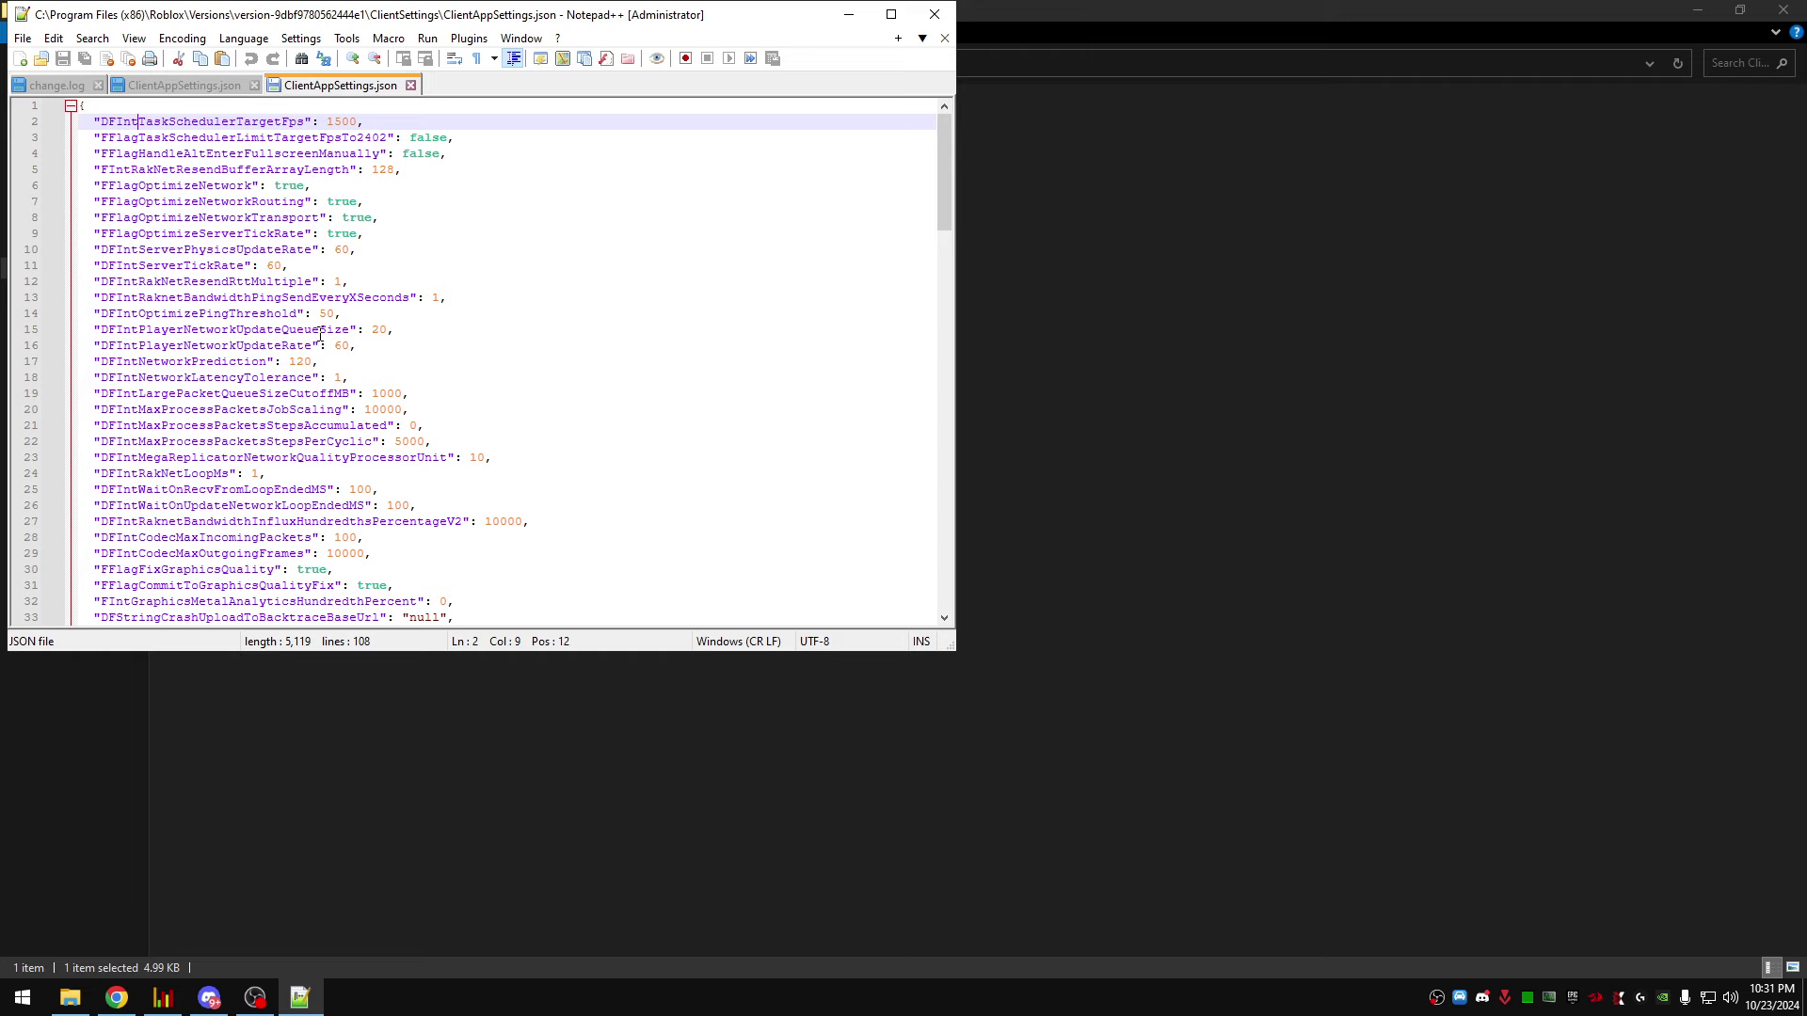
{"action": "left_click_drag", "start_coordinate": [137, 187], "coordinate": [252, 188]}
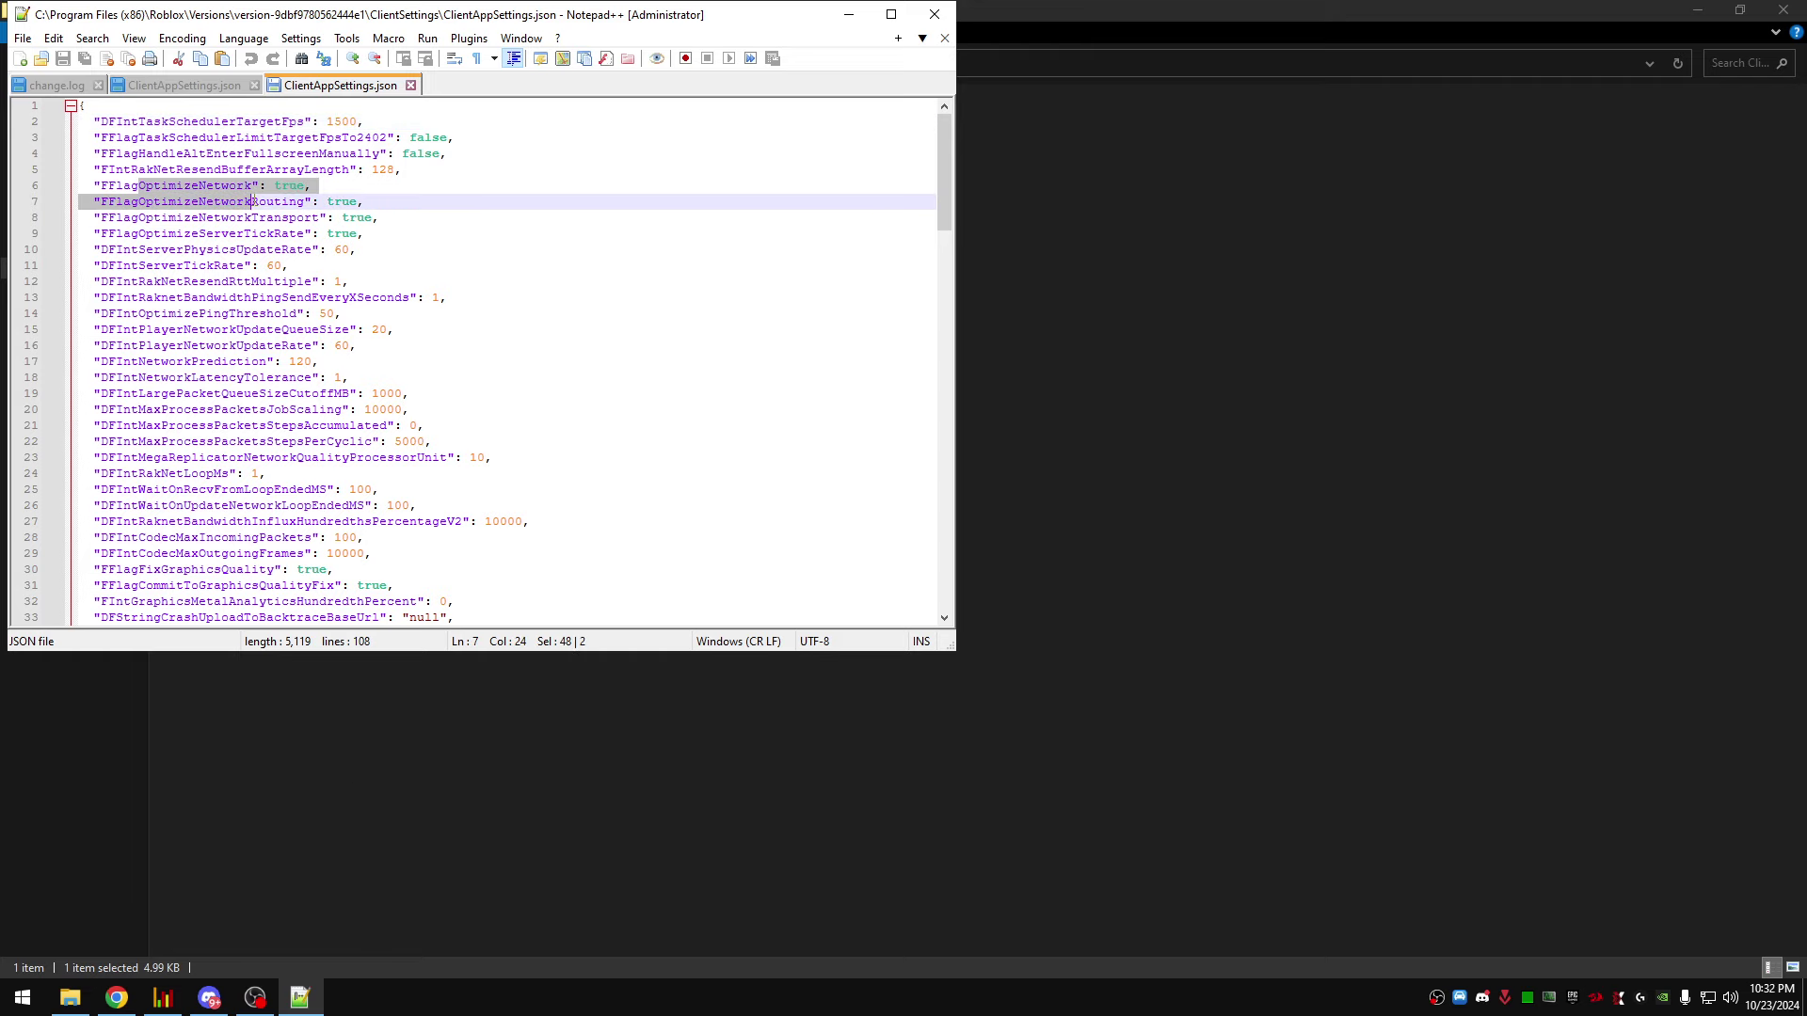
{"action": "scroll", "coordinate": [240, 473], "scroll_direction": "down", "scroll_amount": 1}
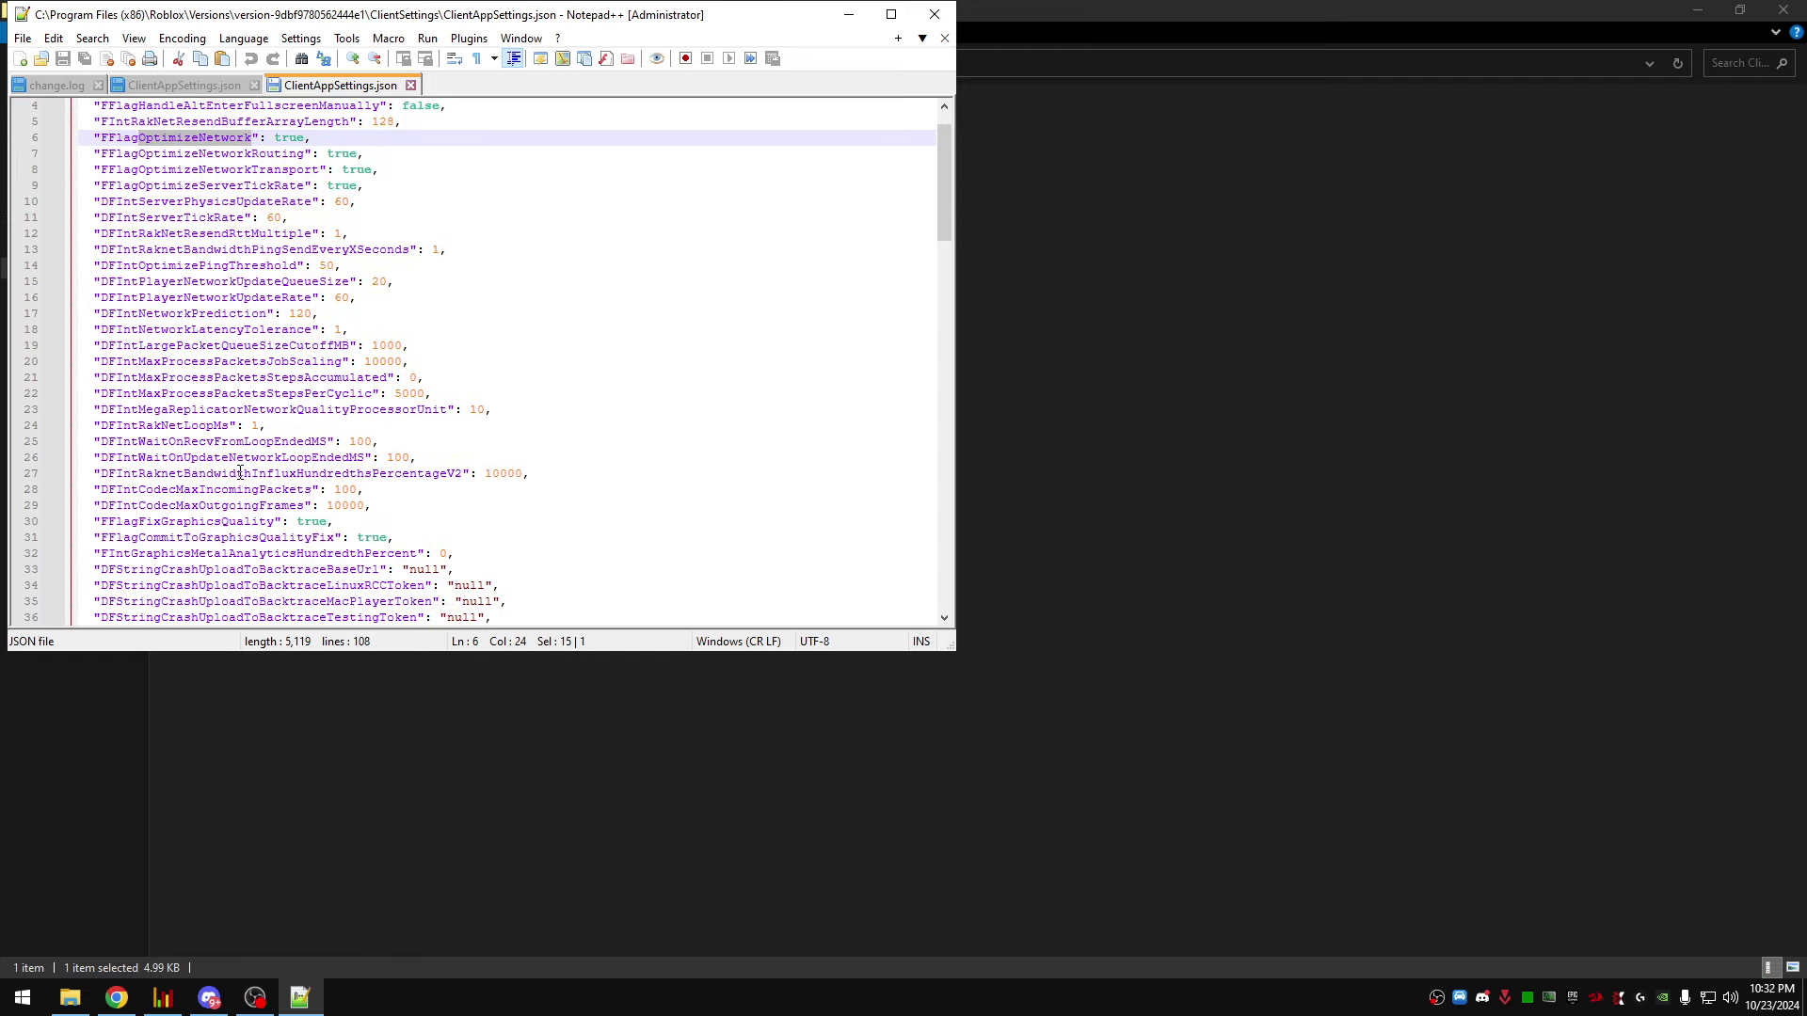
{"action": "scroll", "coordinate": [213, 353], "scroll_direction": "down", "scroll_amount": 3}
{"action": "scroll", "coordinate": [225, 466], "scroll_direction": "up", "scroll_amount": 1}
{"action": "scroll", "coordinate": [230, 487], "scroll_direction": "up", "scroll_amount": 1}
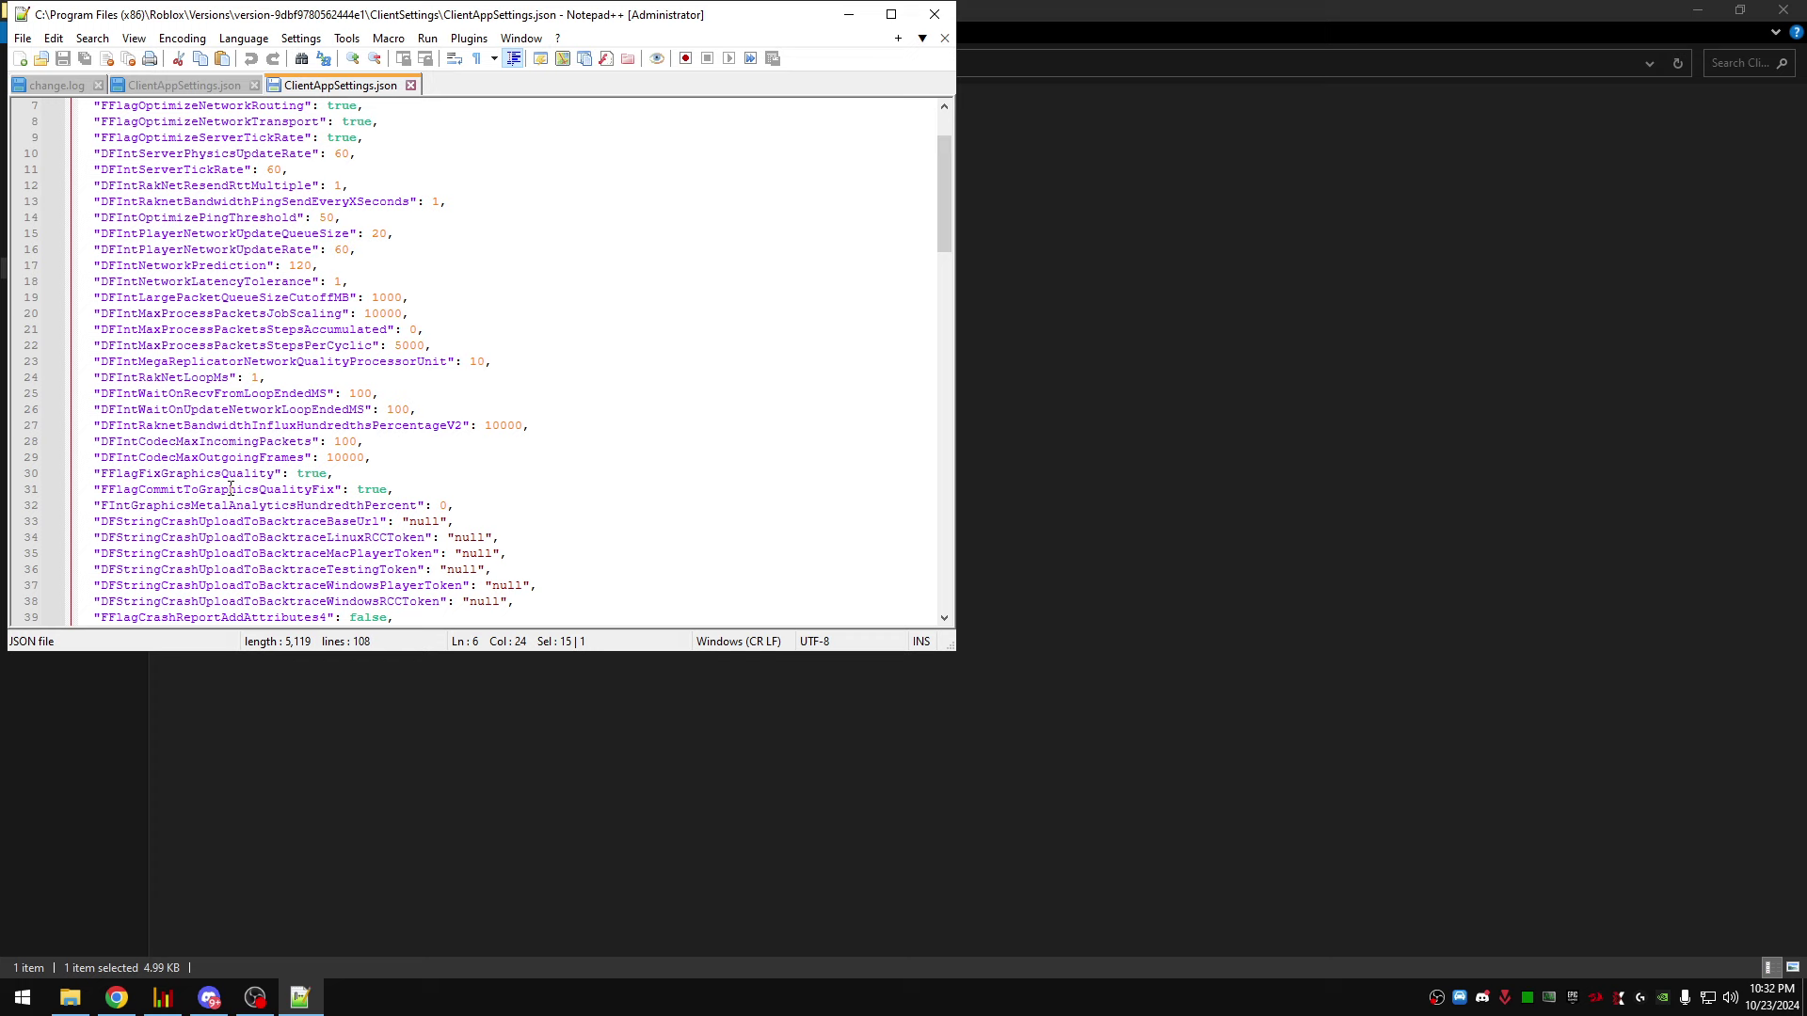
{"action": "scroll", "coordinate": [226, 475], "scroll_direction": "down", "scroll_amount": 4}
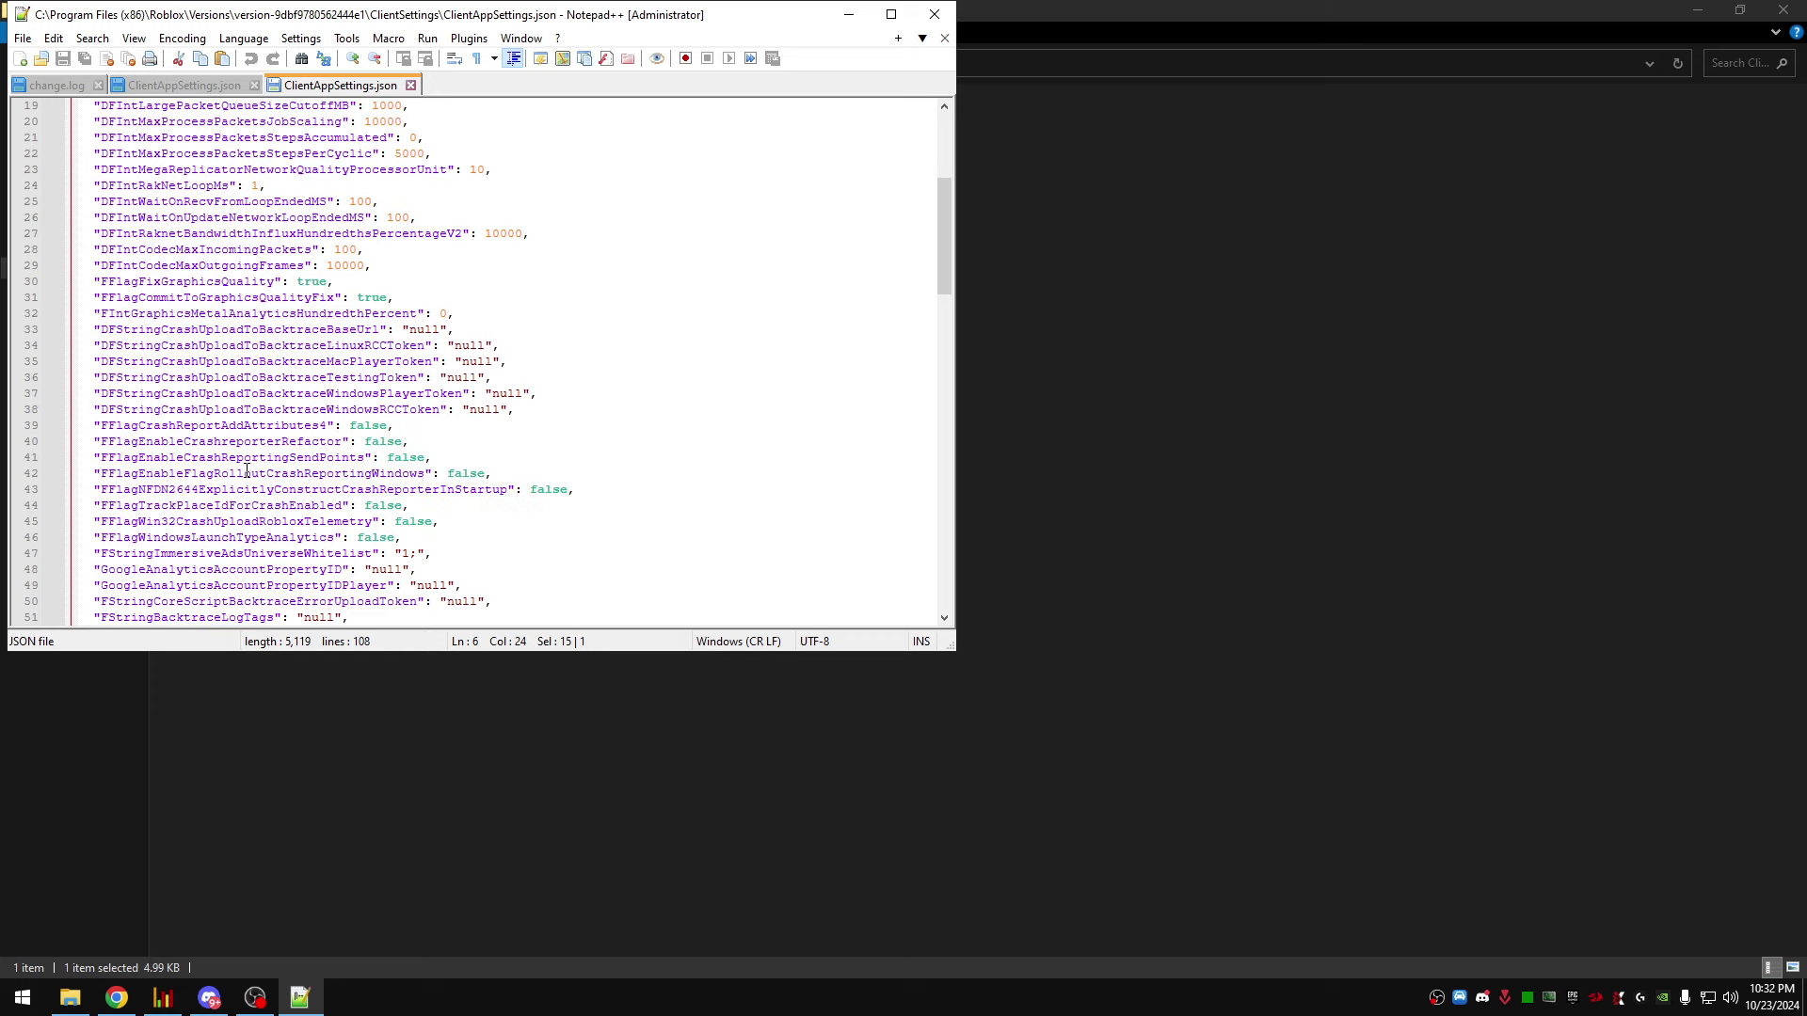
{"action": "scroll", "coordinate": [244, 473], "scroll_direction": "down", "scroll_amount": 4}
{"action": "scroll", "coordinate": [248, 467], "scroll_direction": "down", "scroll_amount": 4}
{"action": "scroll", "coordinate": [233, 459], "scroll_direction": "down", "scroll_amount": 3}
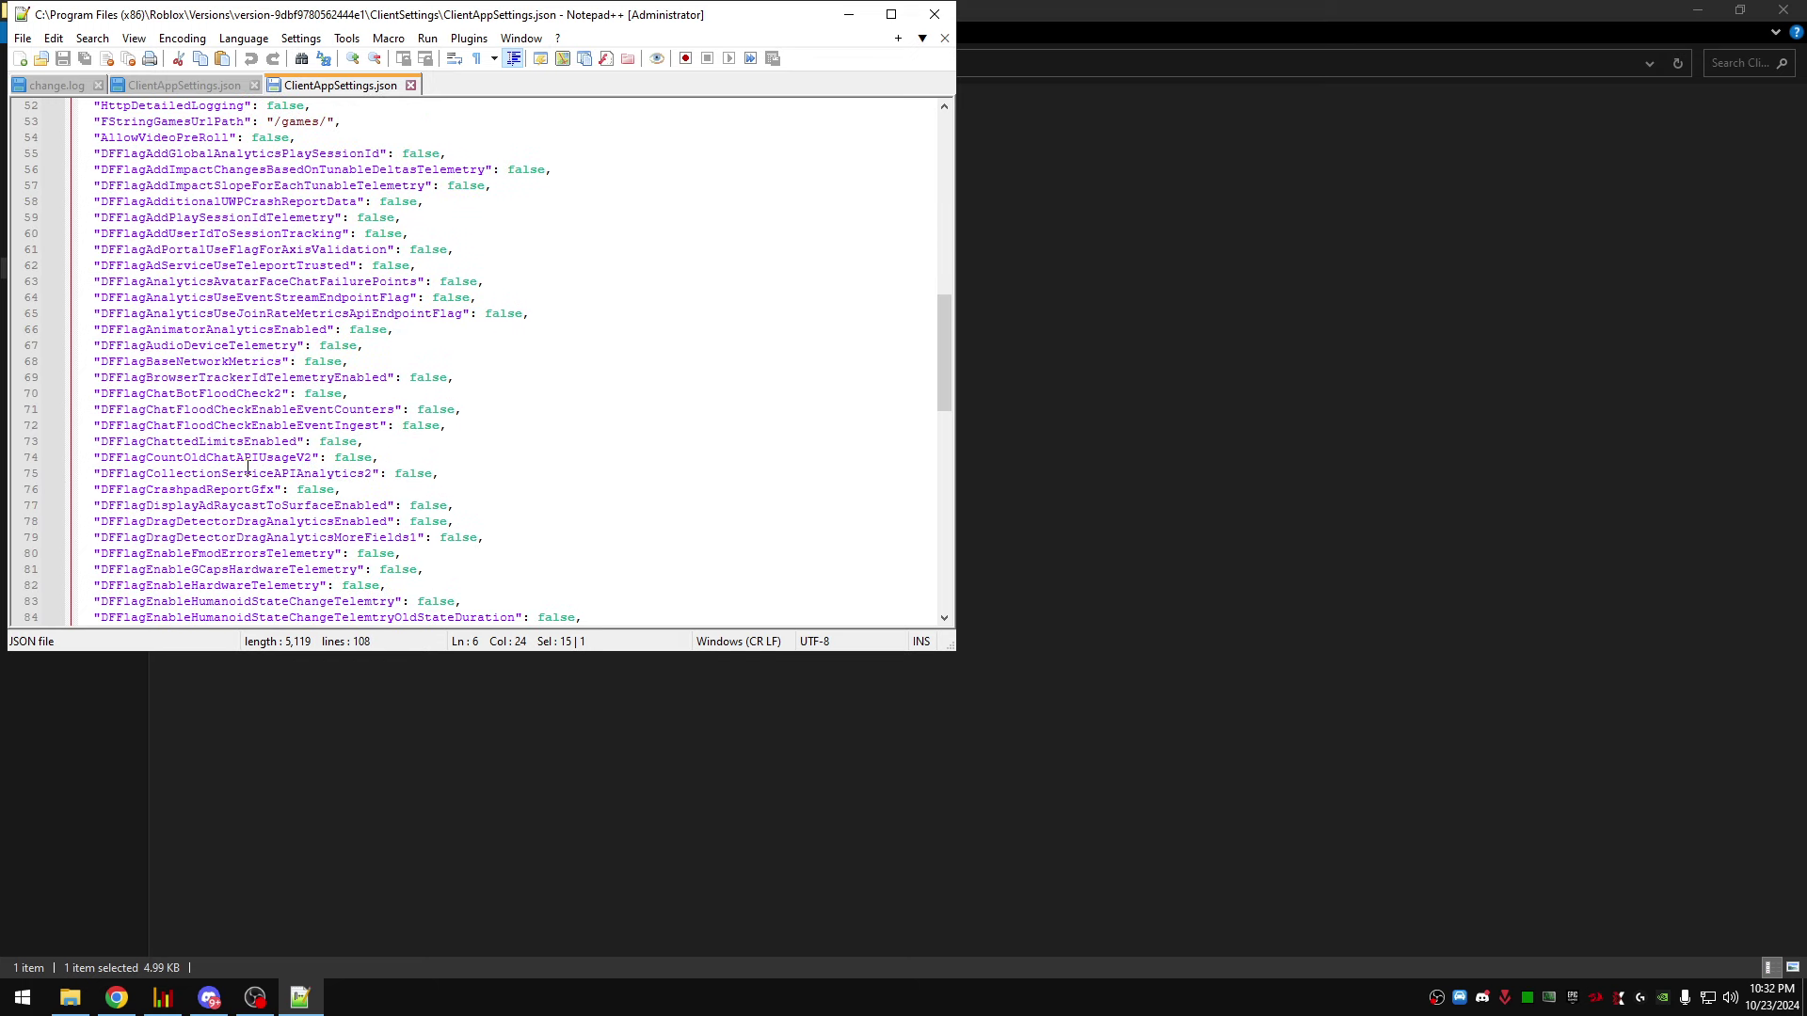
{"action": "scroll", "coordinate": [212, 445], "scroll_direction": "down", "scroll_amount": 3}
Highlight DFFlagEnableHardwareTelemetry and the telemetry flags on lines 79–80, then close Notepad++.
{"action": "double_click", "coordinate": [208, 440]}
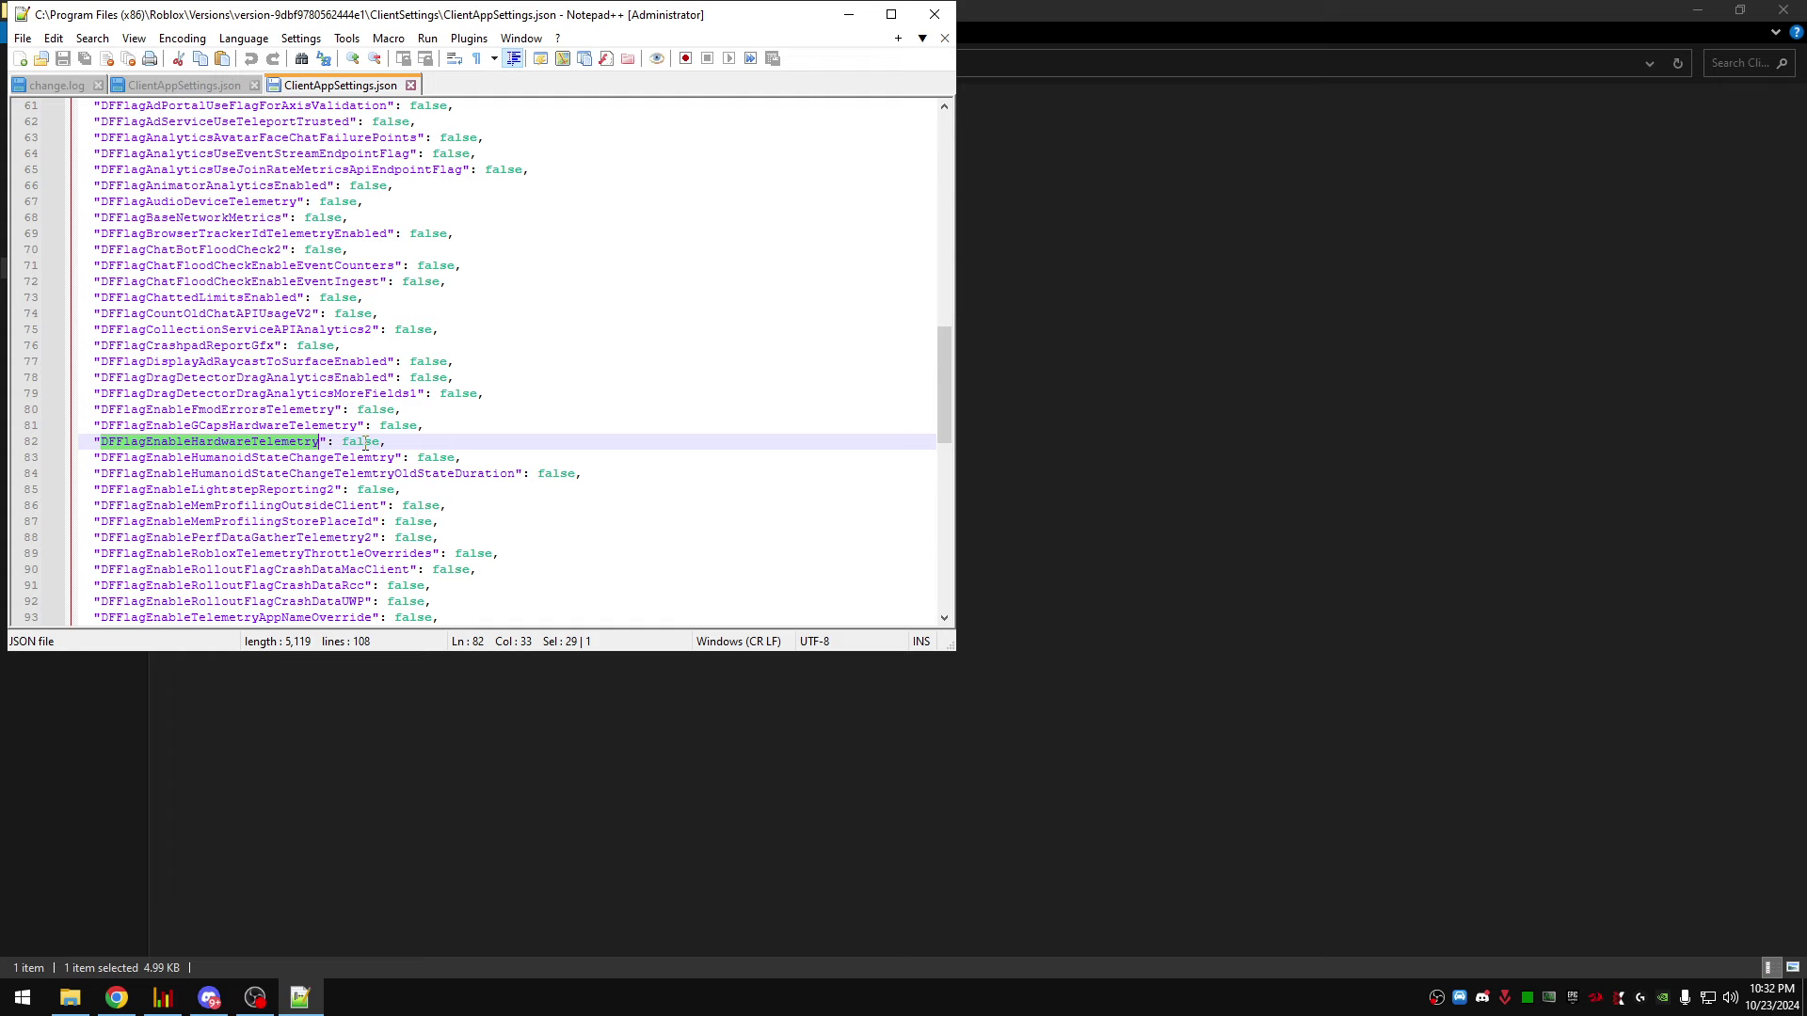
{"action": "left_click_drag", "start_coordinate": [343, 443], "coordinate": [434, 445]}
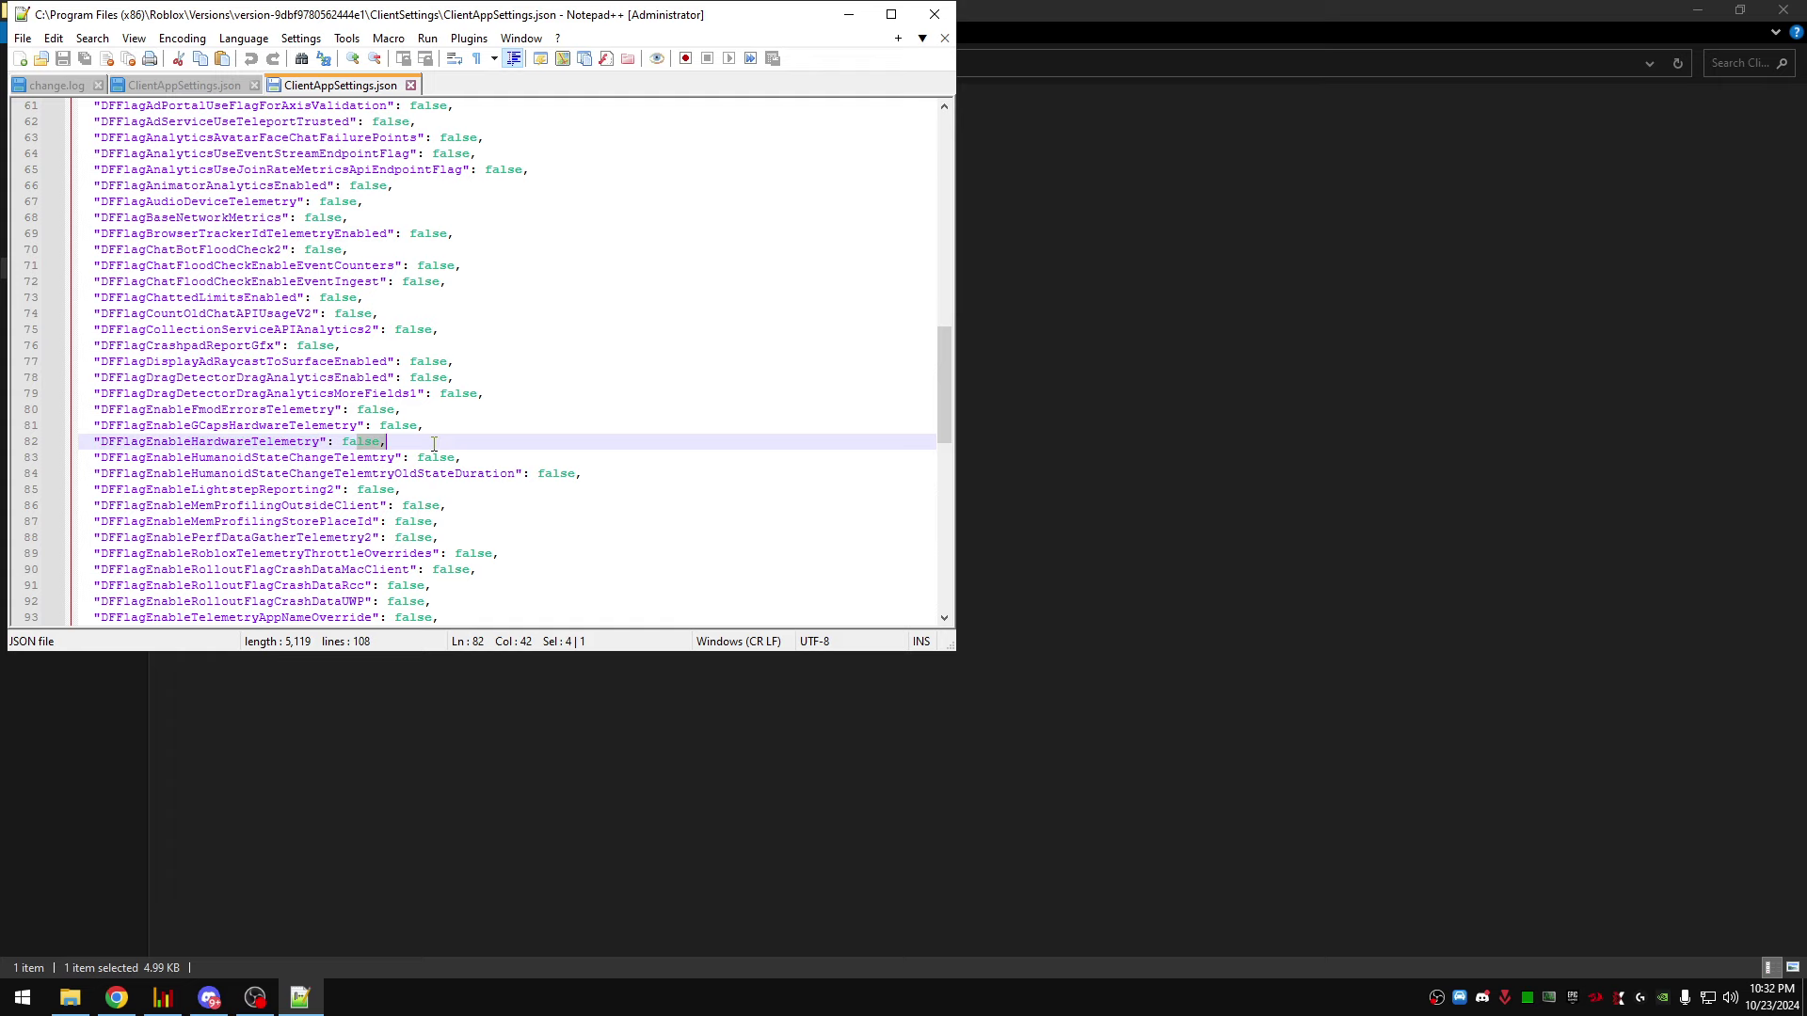
{"action": "left_click", "coordinate": [326, 425]}
{"action": "scroll", "coordinate": [339, 467], "scroll_direction": "down", "scroll_amount": 4}
{"action": "scroll", "coordinate": [339, 474], "scroll_direction": "down", "scroll_amount": 2}
{"action": "scroll", "coordinate": [342, 480], "scroll_direction": "up", "scroll_amount": 5}
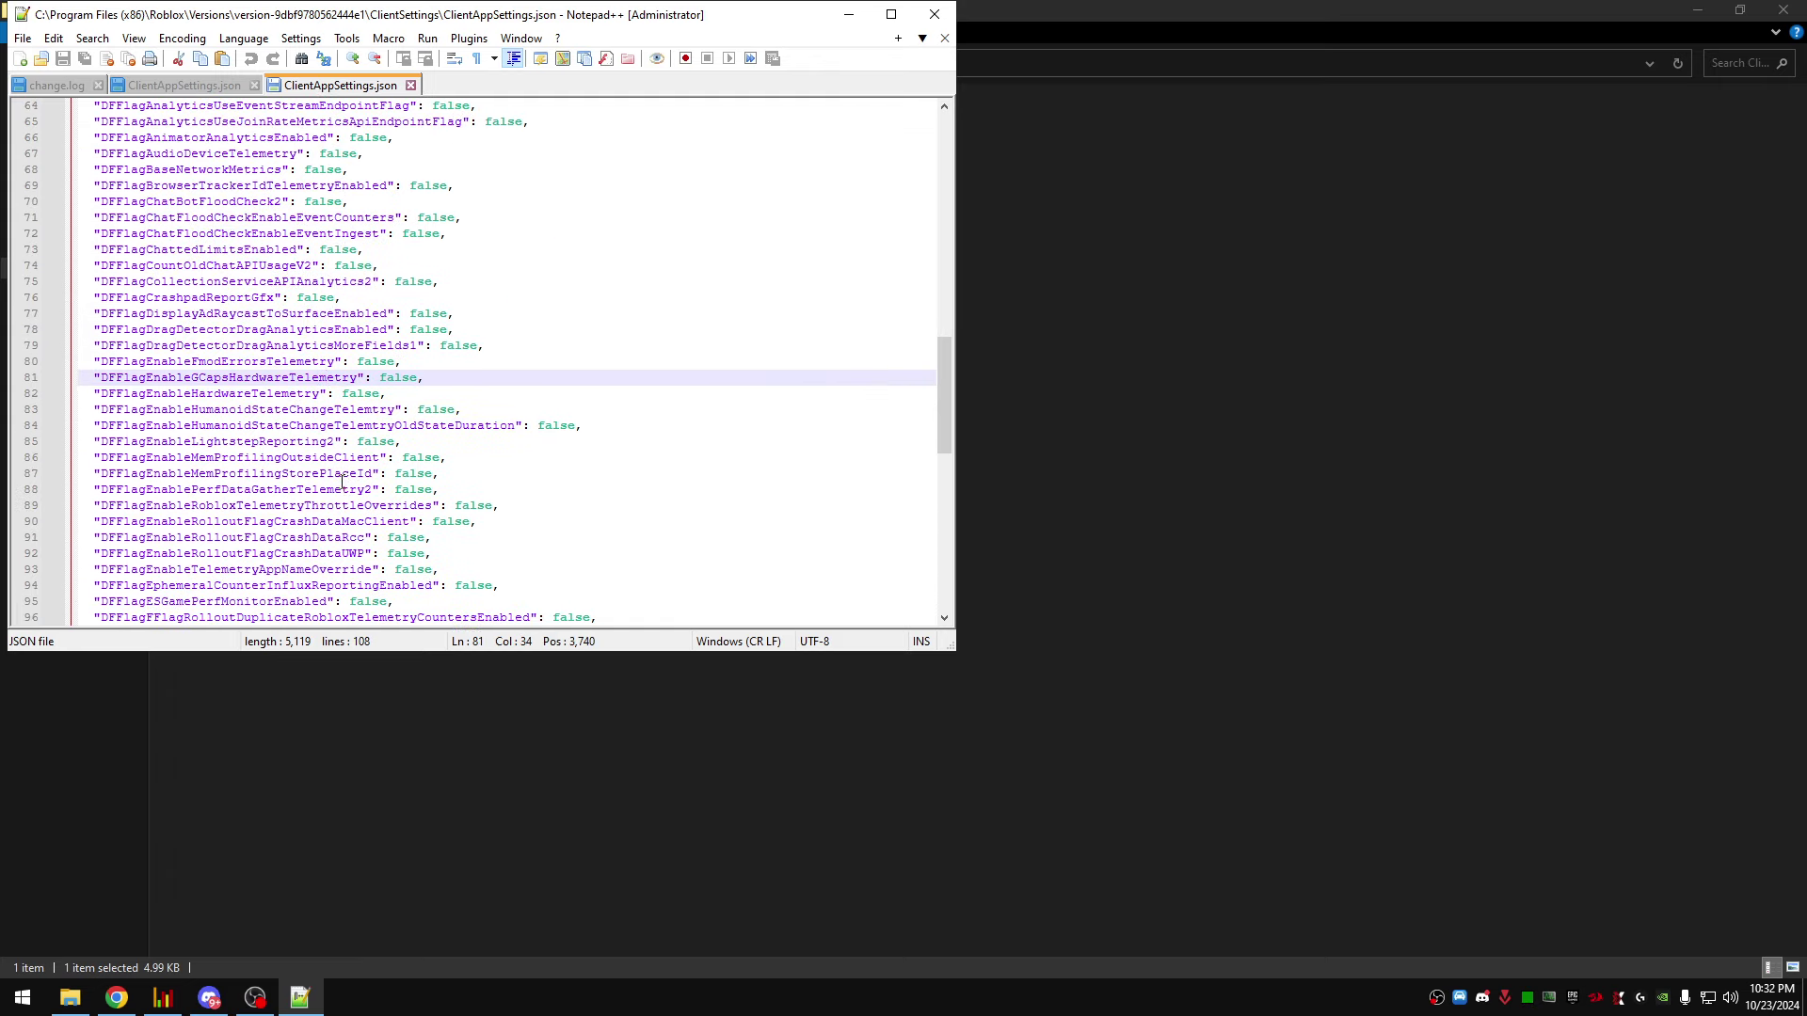
{"action": "scroll", "coordinate": [346, 487], "scroll_direction": "up", "scroll_amount": 7}
{"action": "scroll", "coordinate": [348, 497], "scroll_direction": "up", "scroll_amount": 4}
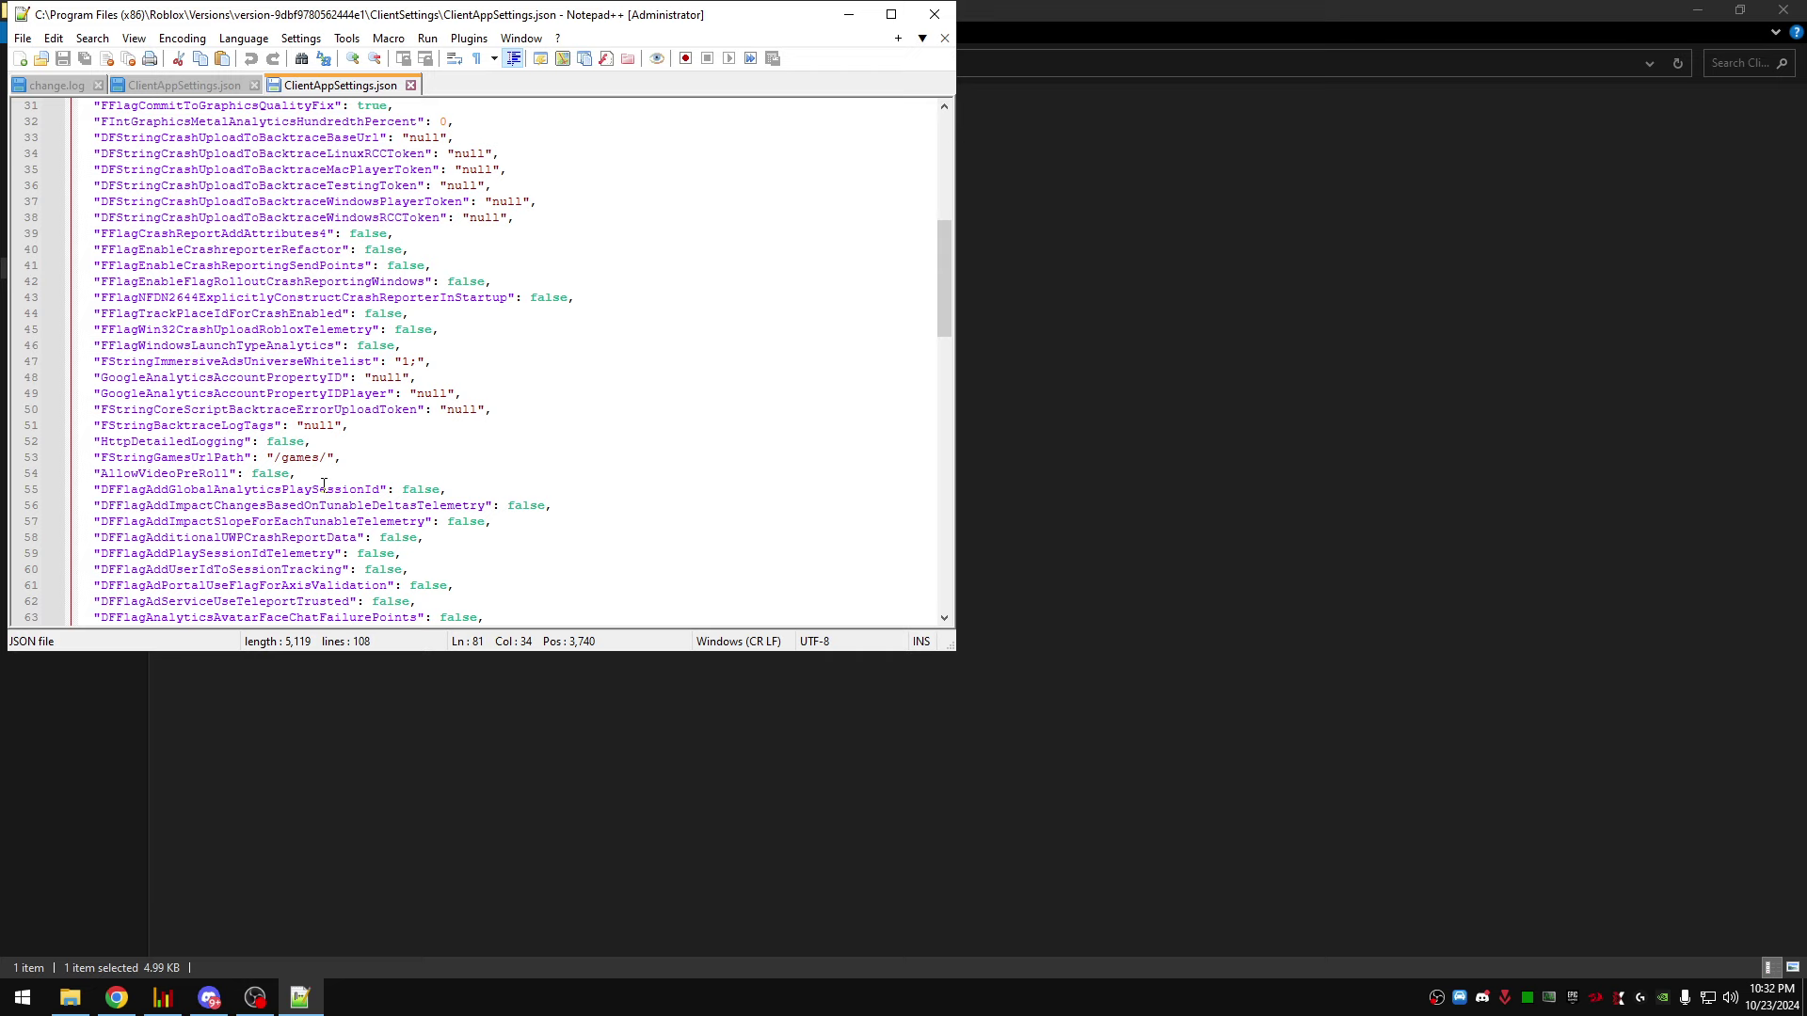
{"action": "scroll", "coordinate": [323, 485], "scroll_direction": "up", "scroll_amount": 4}
{"action": "scroll", "coordinate": [394, 488], "scroll_direction": "up", "scroll_amount": 4}
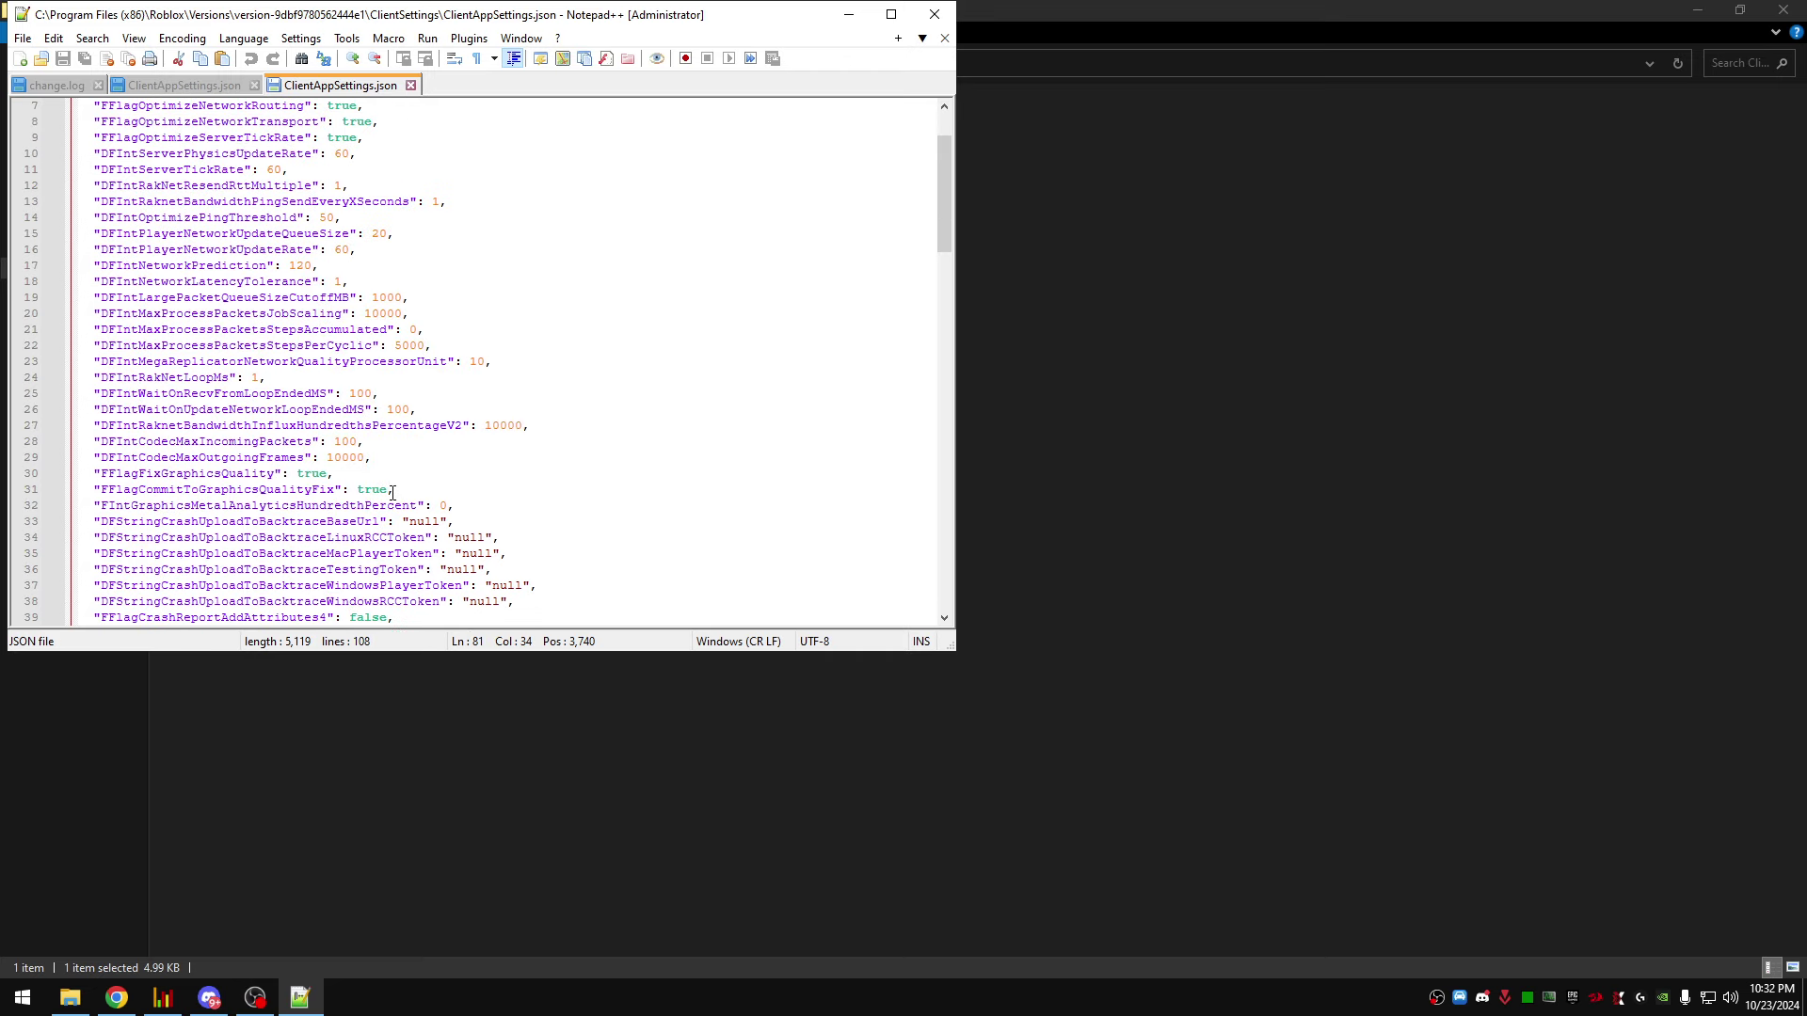
{"action": "left_click", "coordinate": [939, 17]}
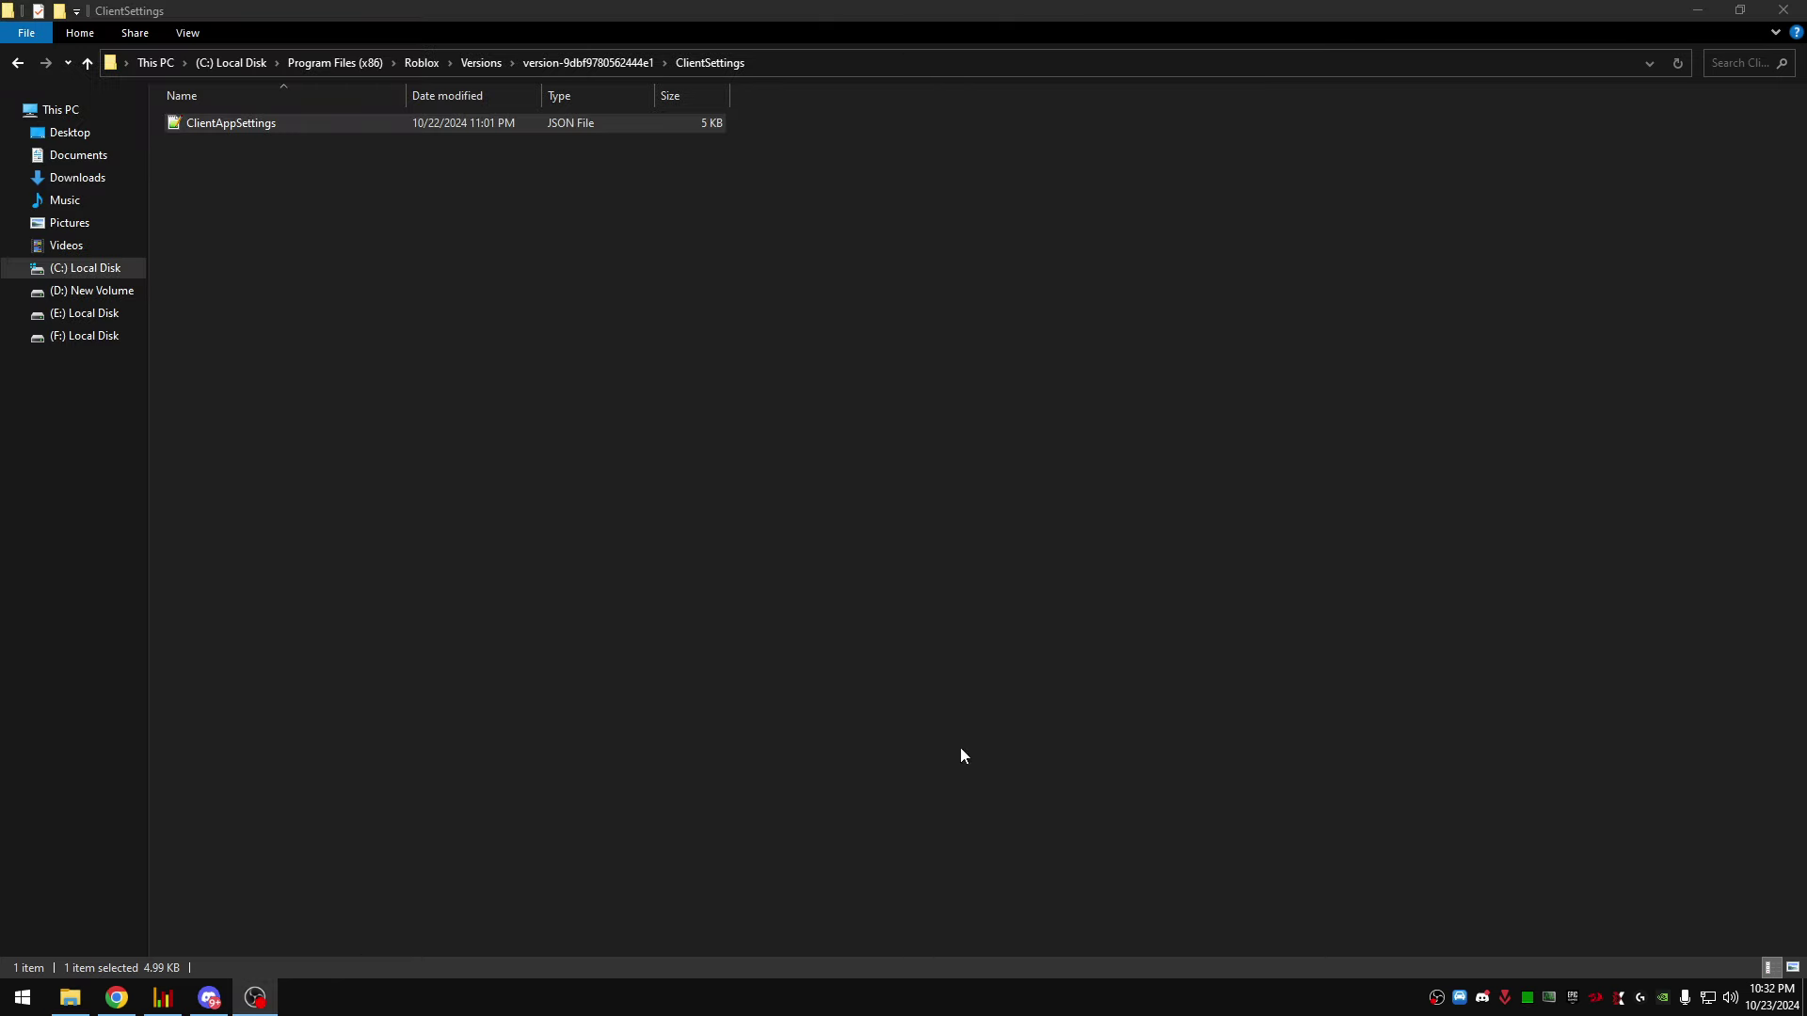